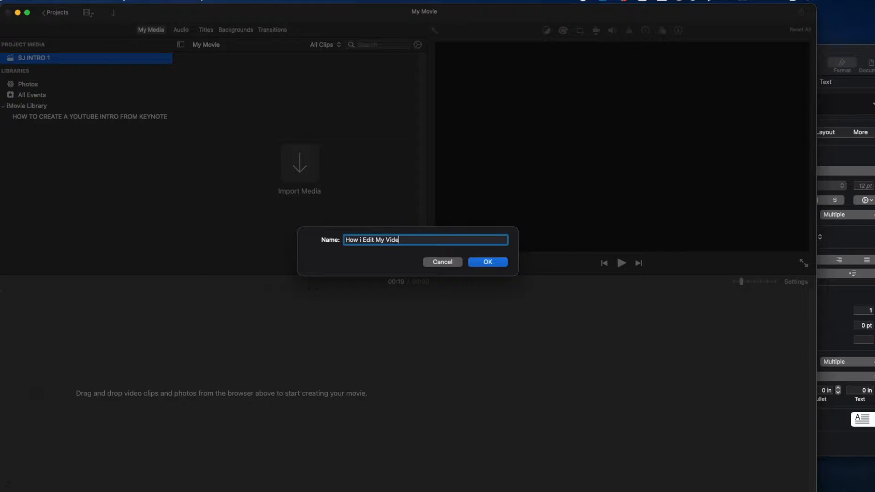
Save the project under the name How i Edit My Videos and reopen it for editing.
click(486, 263)
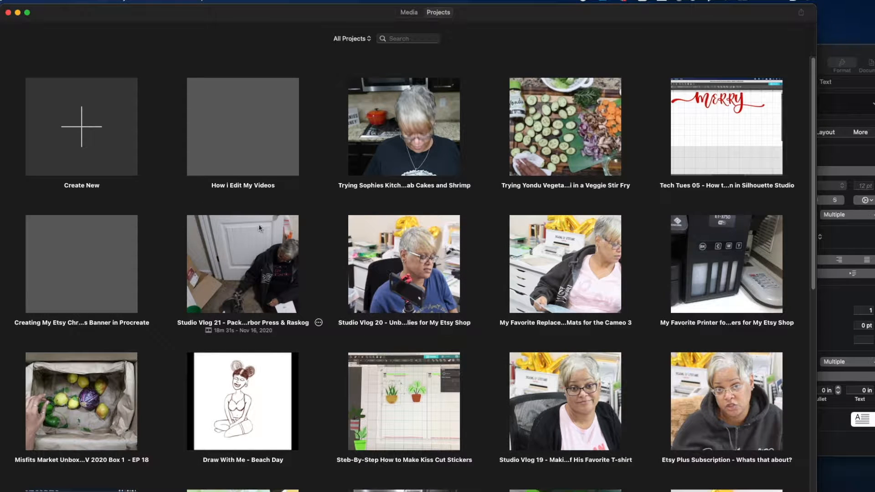
click(229, 166)
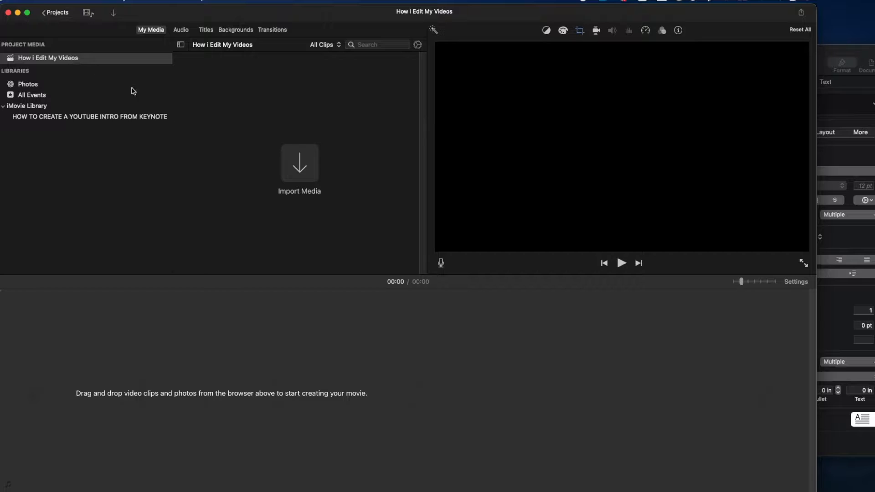
Start a media import and browse the DBS & SJ Passport drive to the "05 - How I edit my Vid..." folder.
click(302, 167)
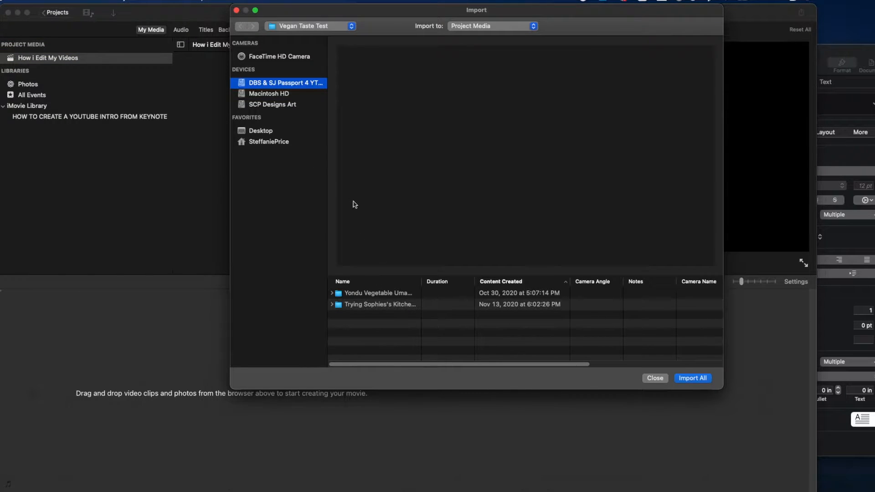
click(351, 27)
click(317, 52)
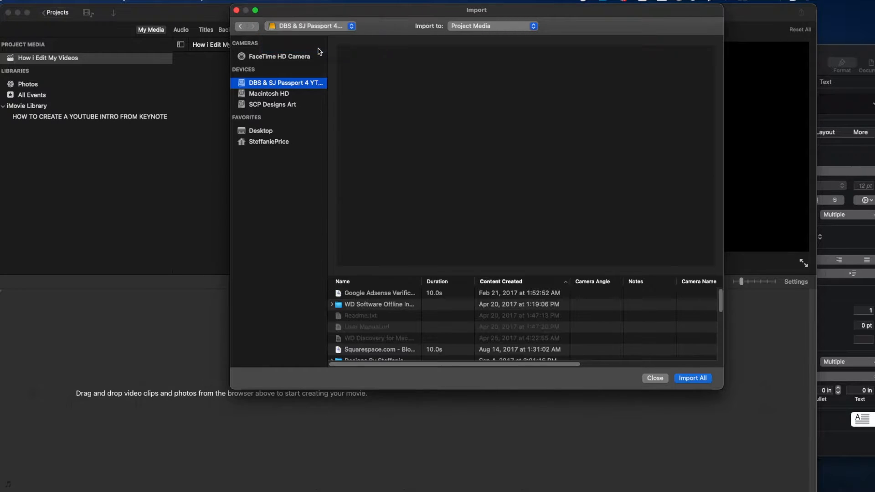
scroll(422, 306, down, 3)
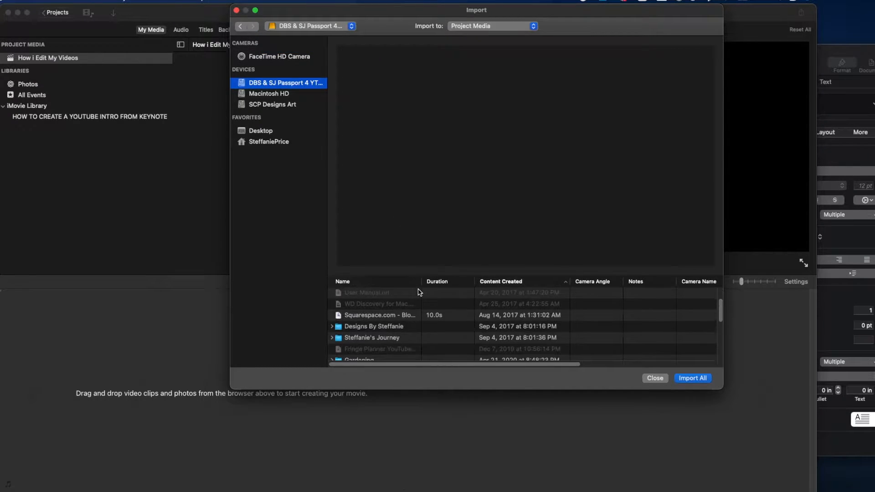
double_click(386, 328)
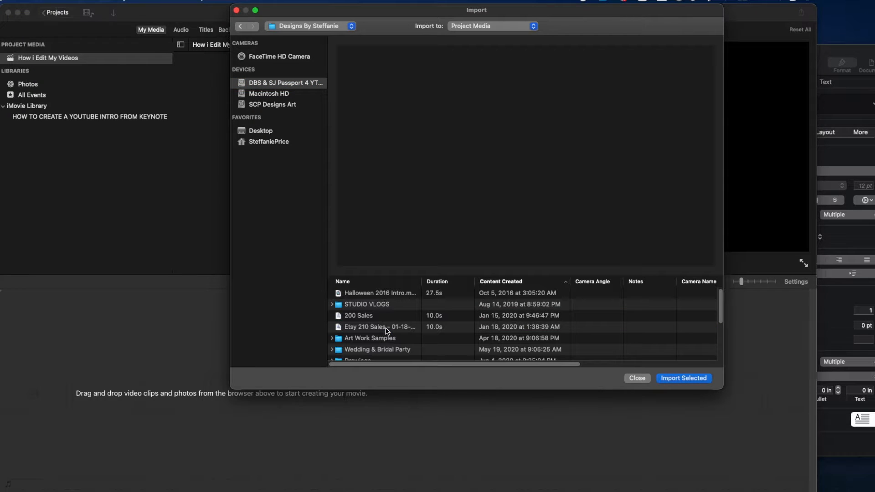
scroll(383, 325, down, 8)
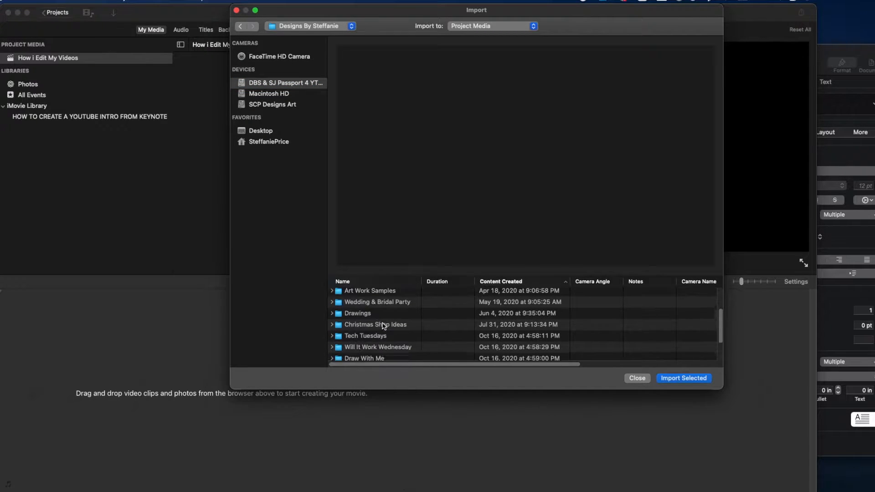
double_click(386, 355)
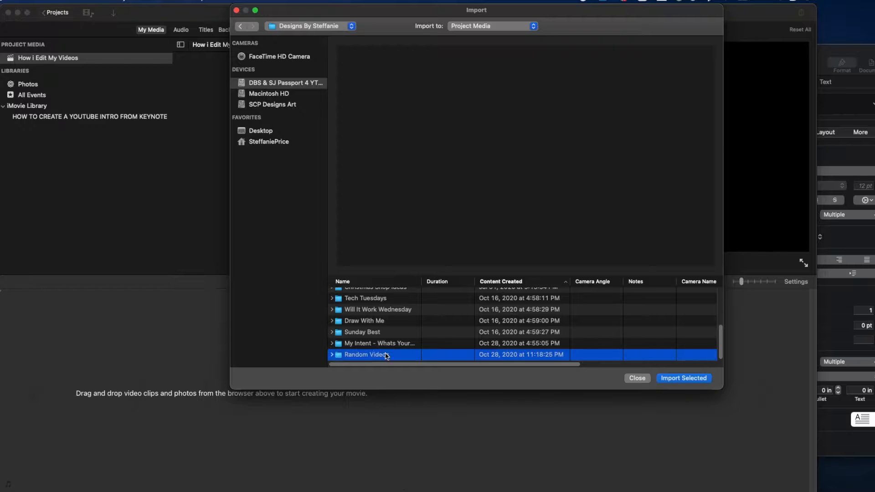
click(386, 339)
double_click(386, 340)
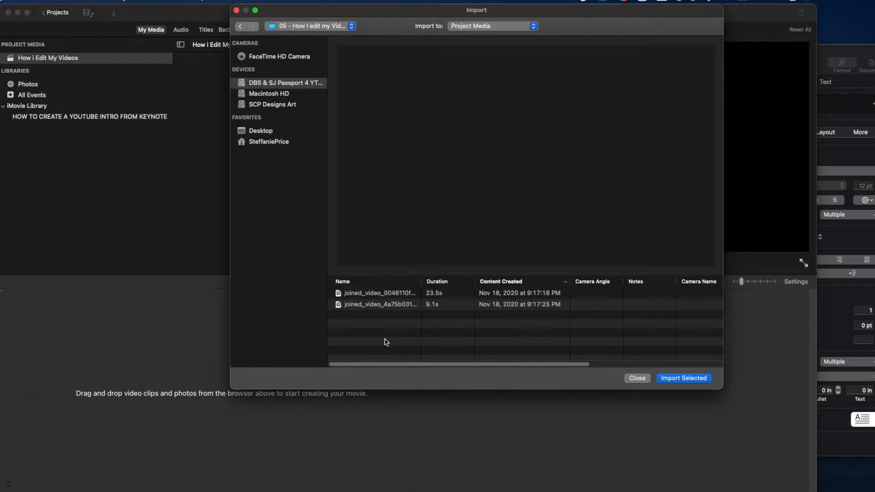
Import both joined_video clips from the folder into the project media.
click(374, 294)
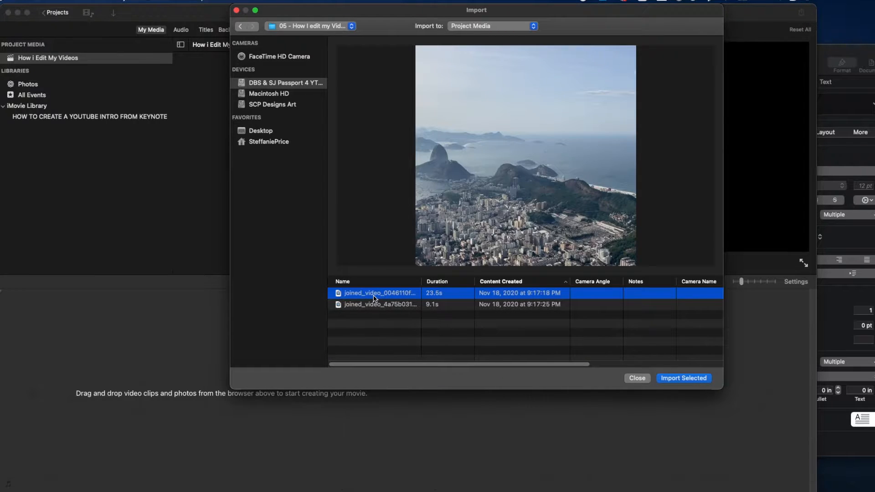
shift+click(378, 305)
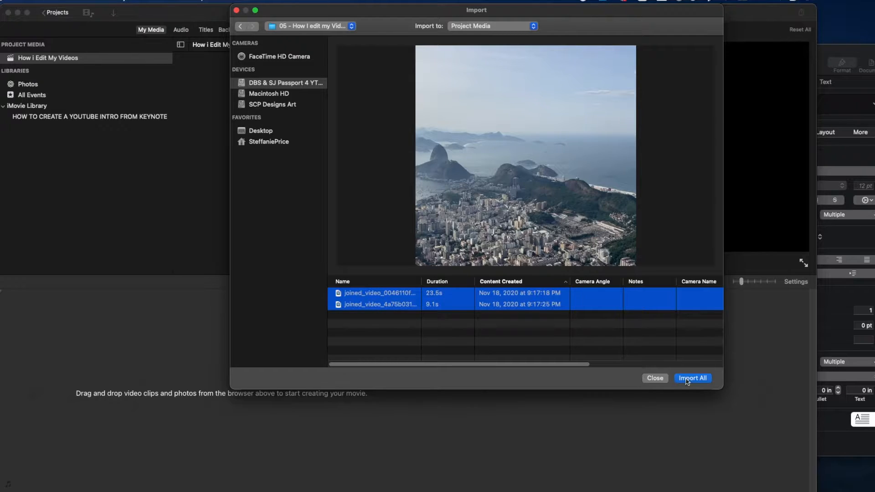
click(703, 381)
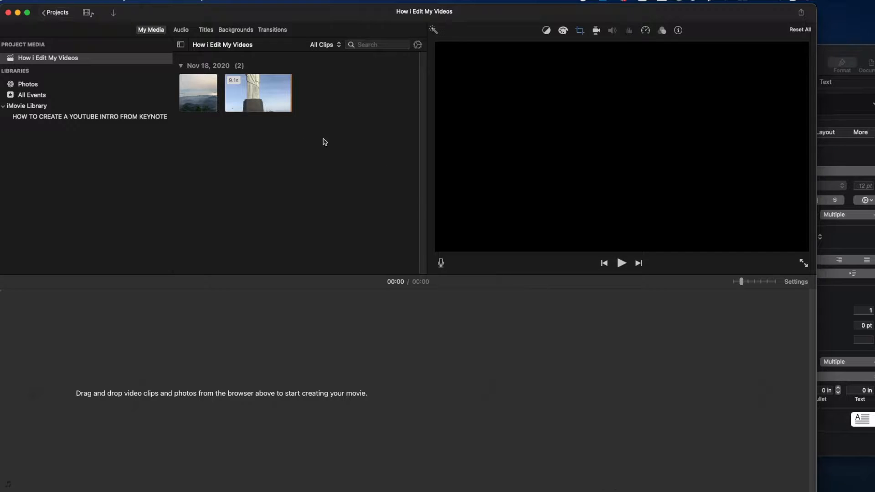
Preview the two imported clips, the landscape view and the statue, in the media browser.
click(238, 112)
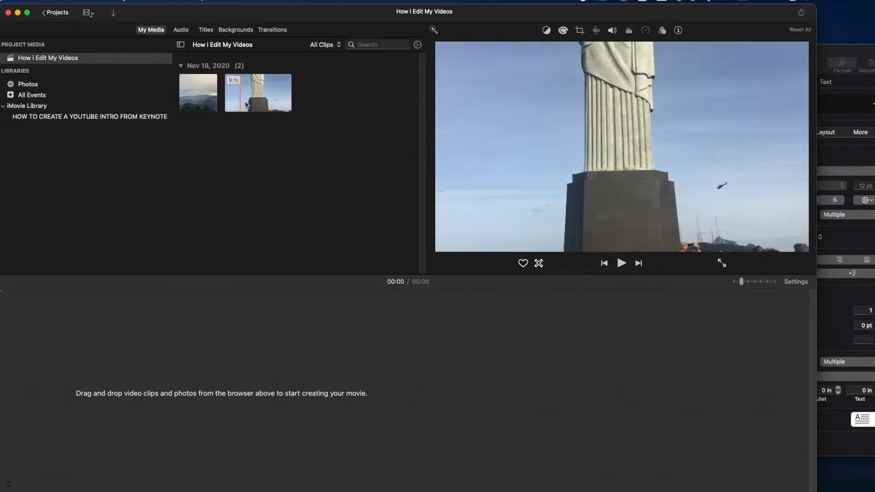
click(180, 99)
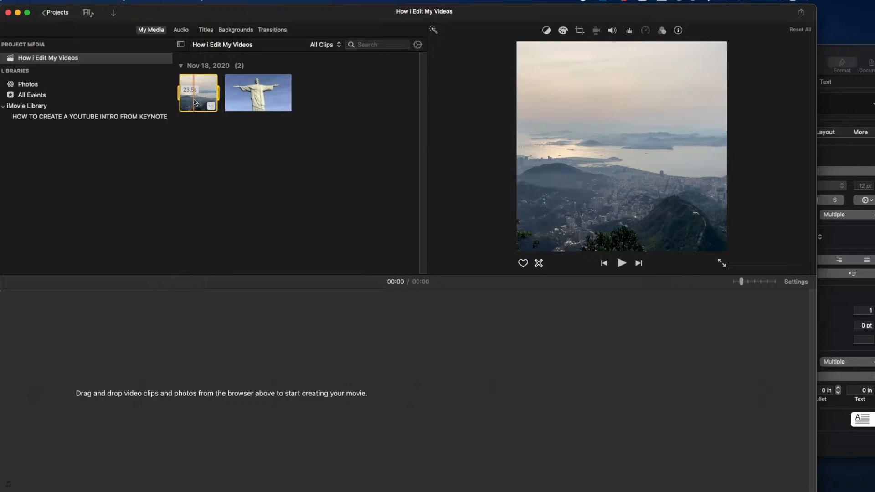
click(246, 96)
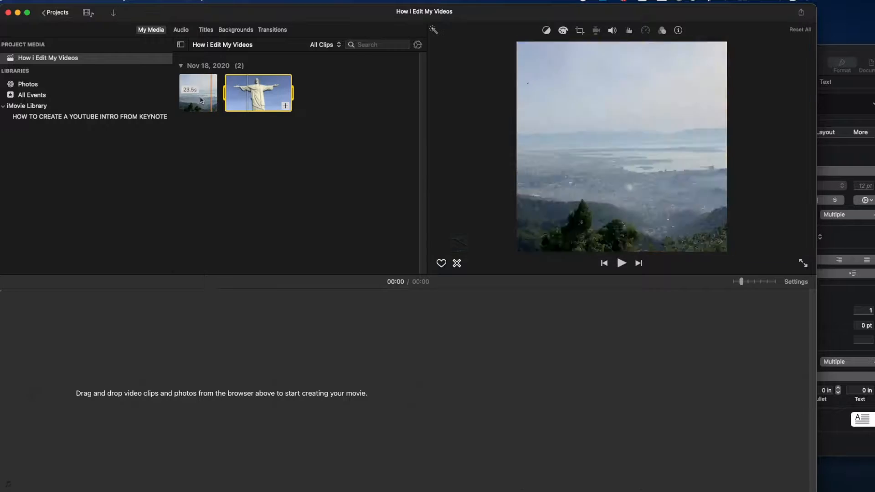
Crop off about the upper third of the landscape clip and add the clip to the timeline.
click(201, 100)
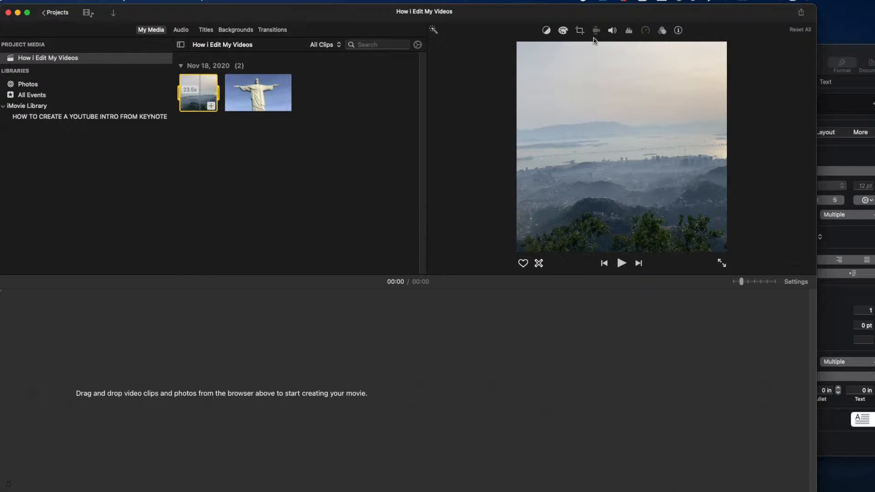
click(580, 31)
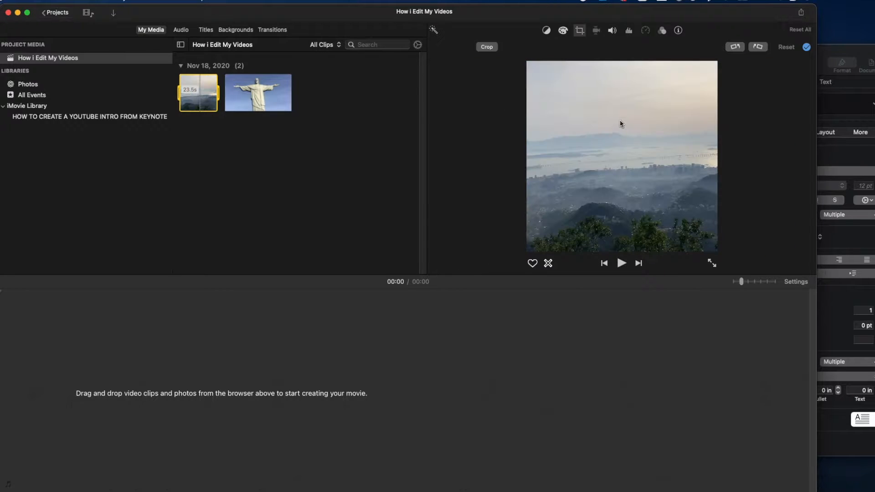
click(488, 47)
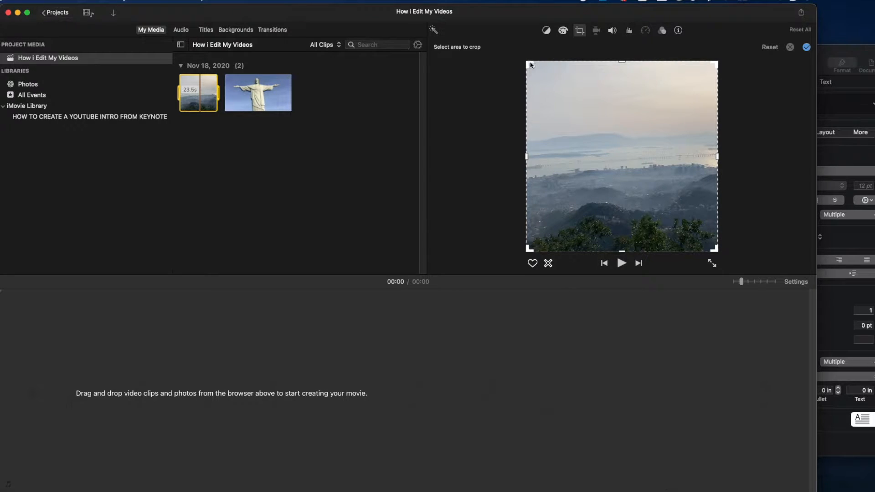
drag(624, 63, 624, 123)
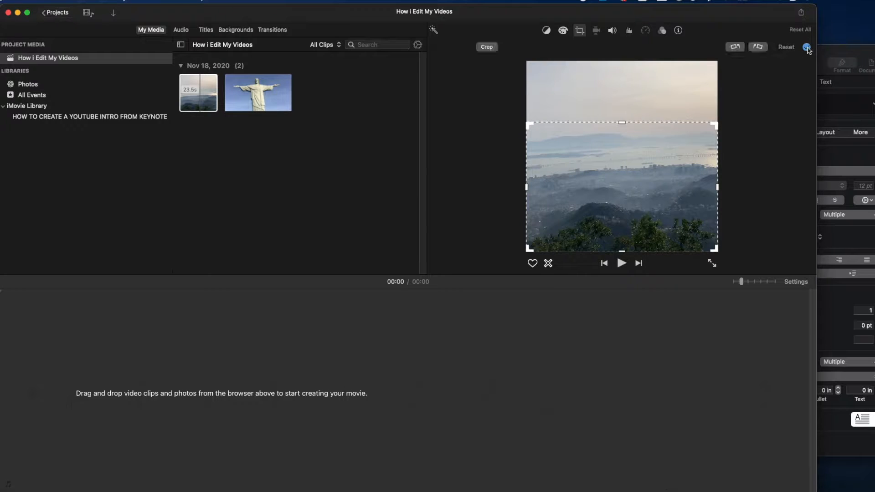
click(807, 48)
click(200, 100)
drag(200, 101, 170, 383)
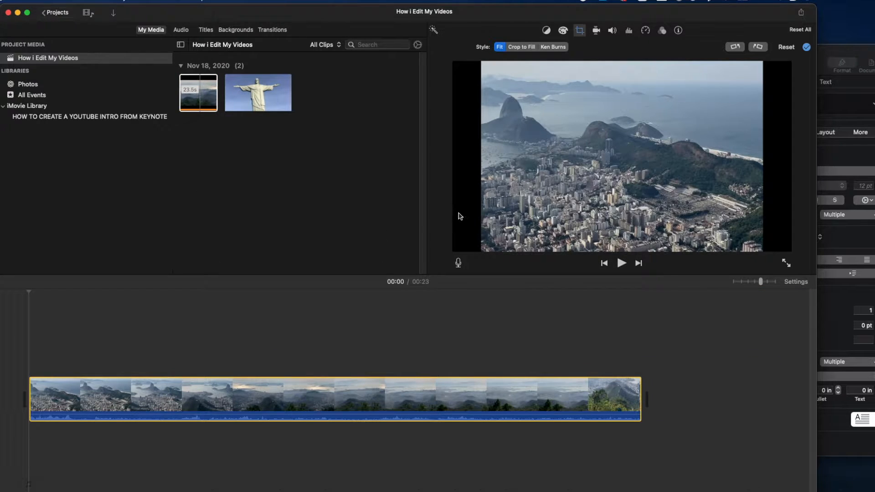
Set the landscape clip in the timeline to Crop to Fill, with the frame moved to the image's upper edge.
click(579, 32)
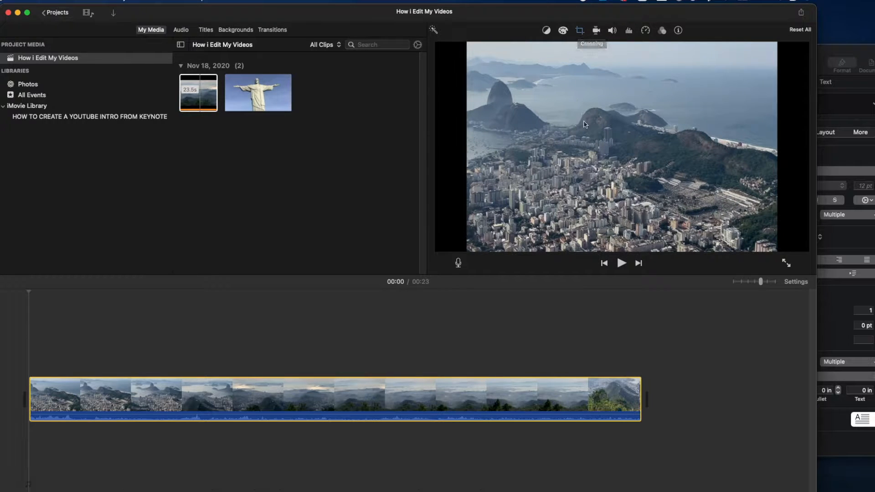
click(578, 33)
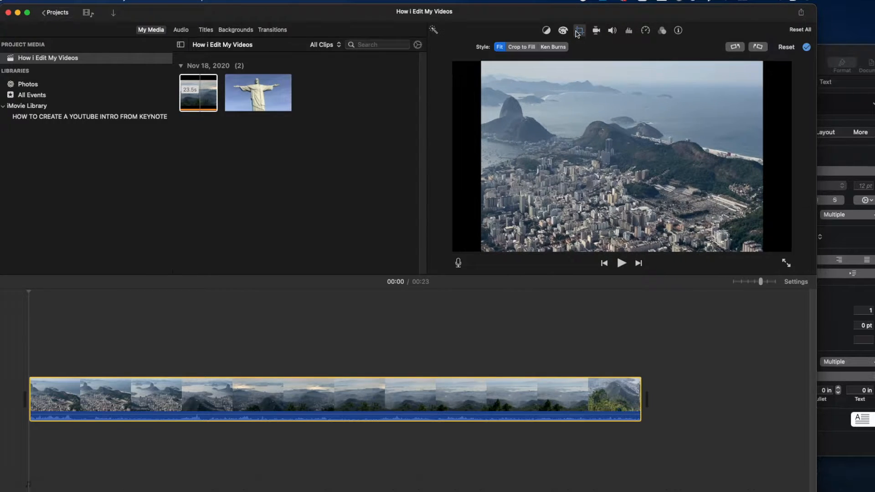
click(515, 50)
drag(613, 165, 606, 137)
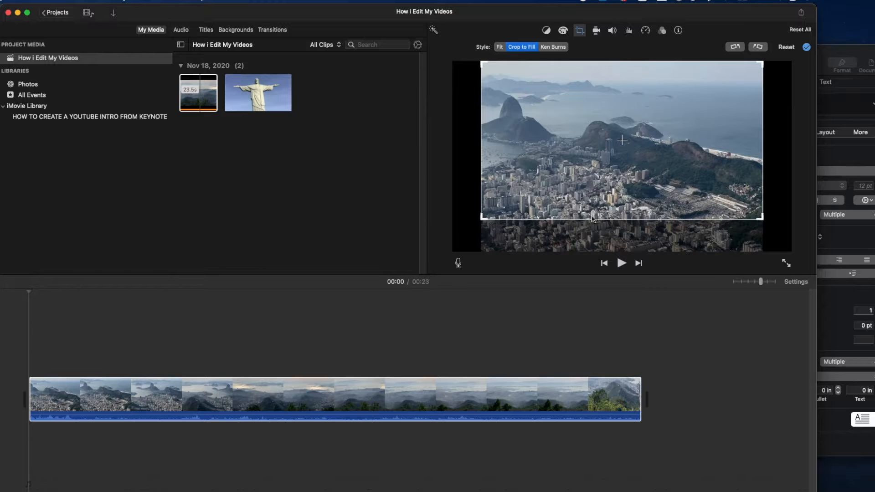
click(806, 47)
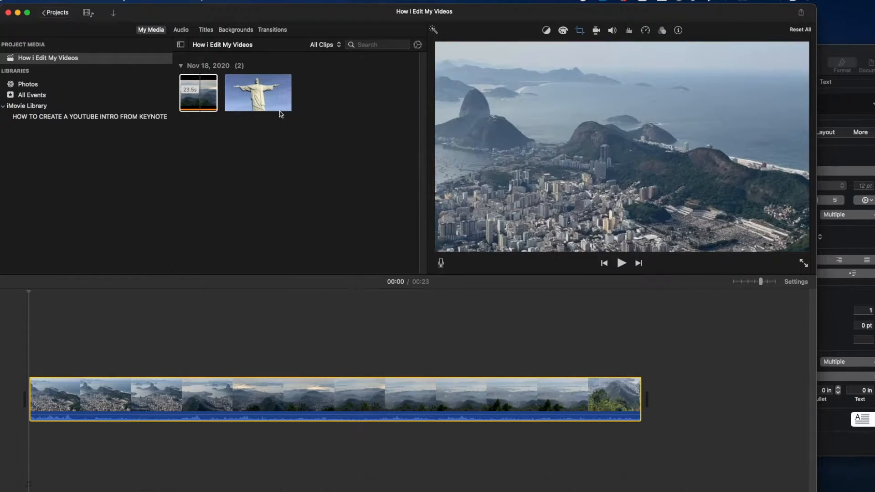
Add the statue clip to the timeline directly after the landscape clip.
click(278, 114)
drag(277, 116, 670, 391)
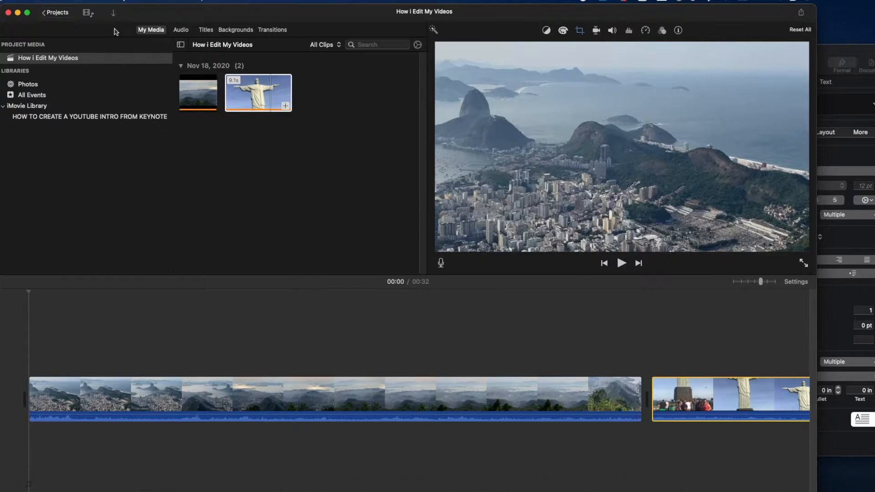
Open the Tech Tues 05 project and copy its opening title, the Stepping Out Medium music and the animated logo clip.
click(55, 13)
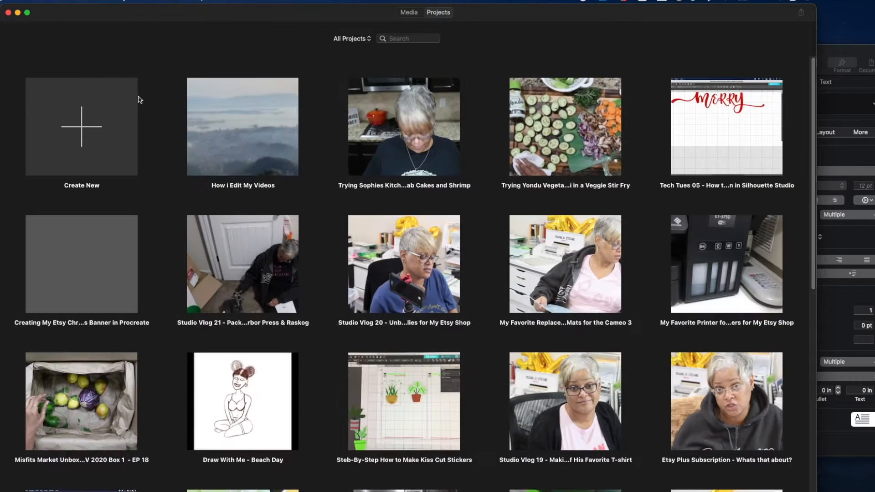
click(721, 163)
double_click(721, 163)
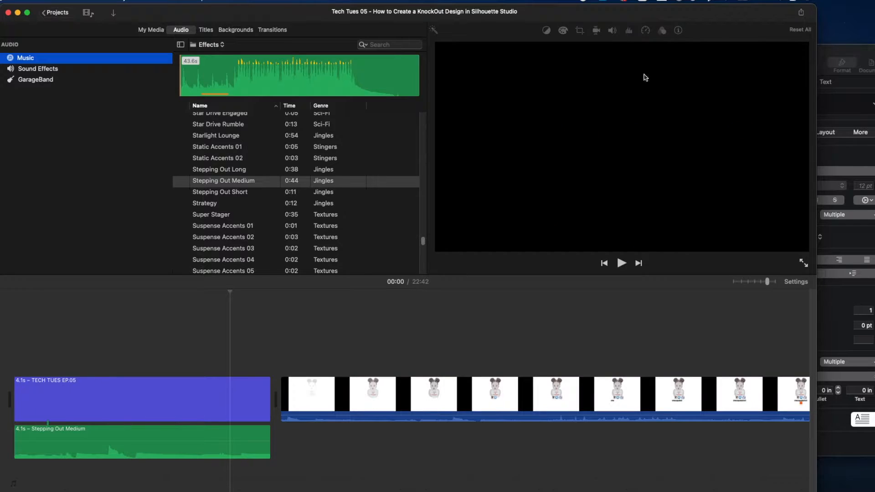
click(220, 394)
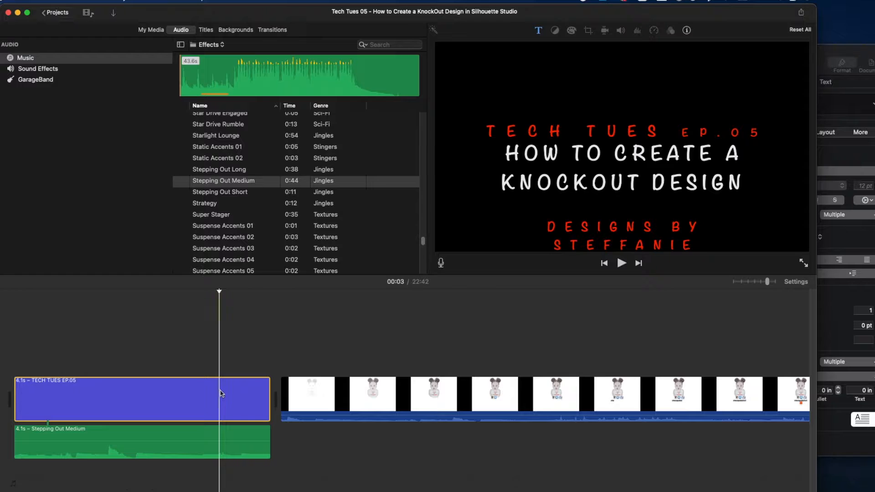
super+click(231, 437)
super+click(319, 410)
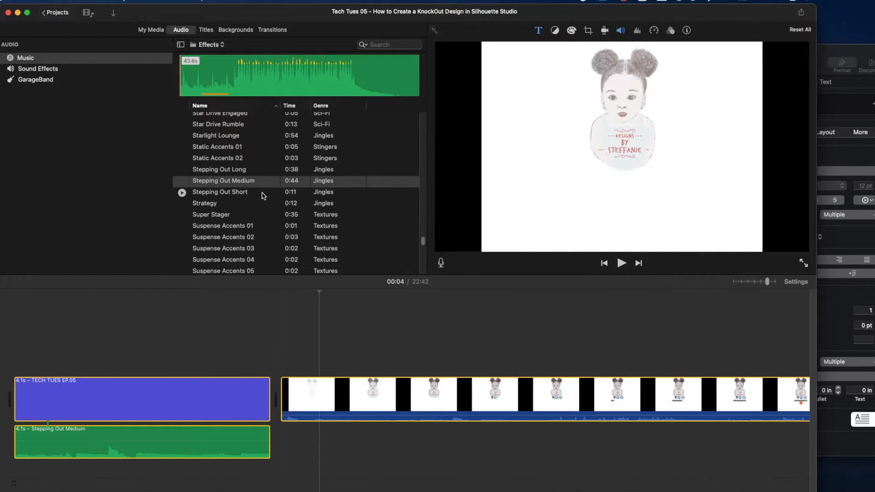
Reopen the How i Edit My Videos project and paste the copied intro elements before the landscape clip.
click(69, 13)
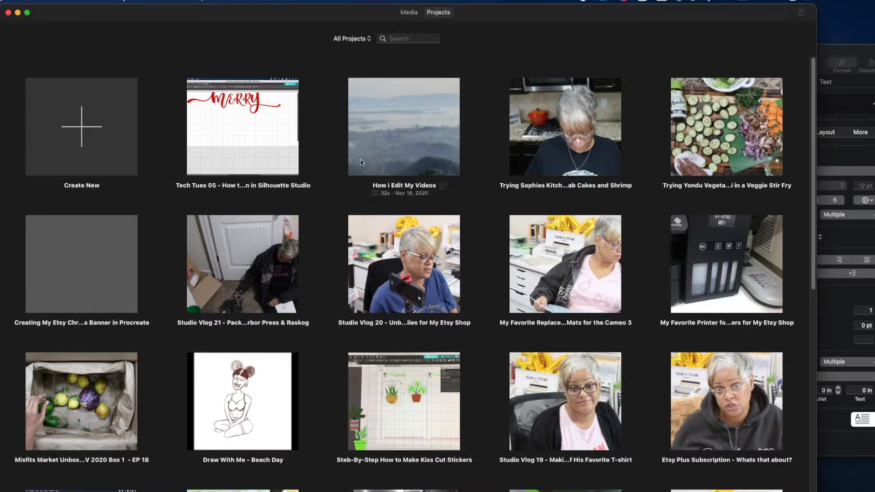
click(399, 163)
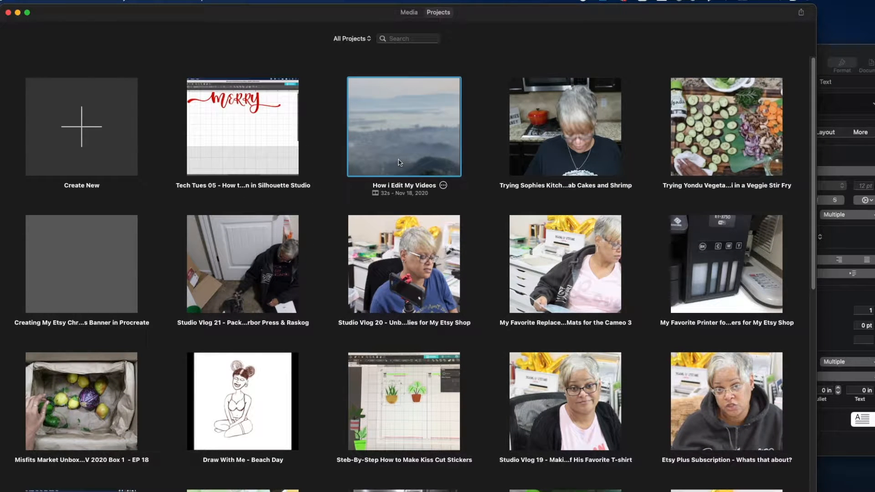
double_click(400, 163)
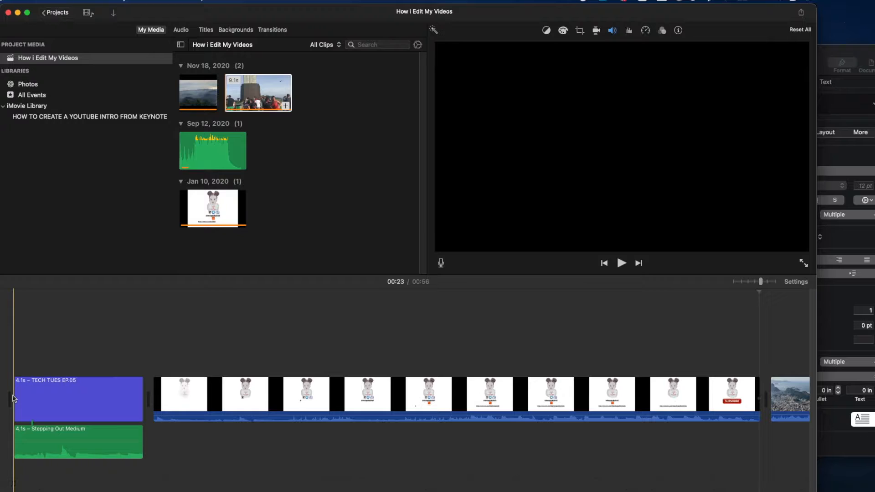
Delete the TECH TUES EP.05 line from the intro title.
click(70, 405)
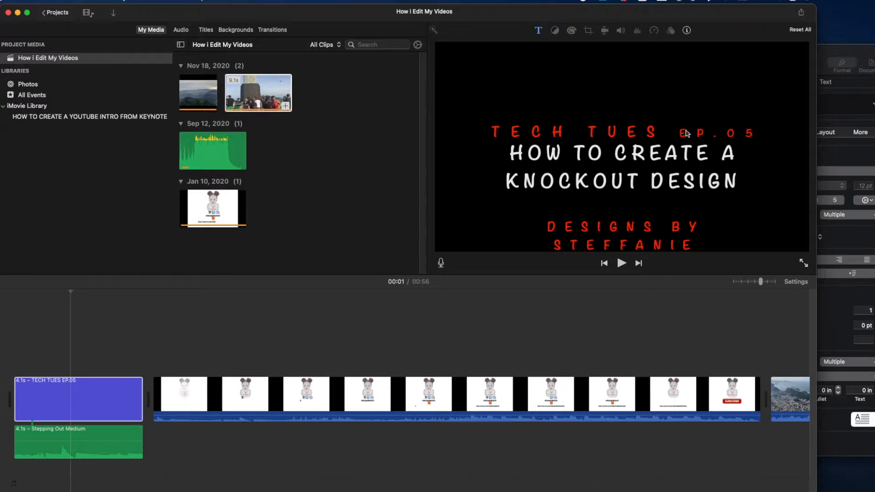
click(661, 133)
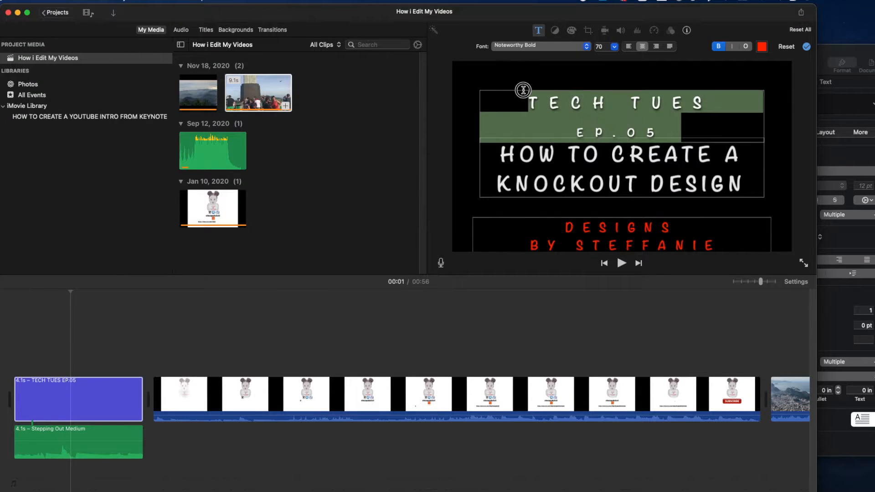
key(BackSpace)
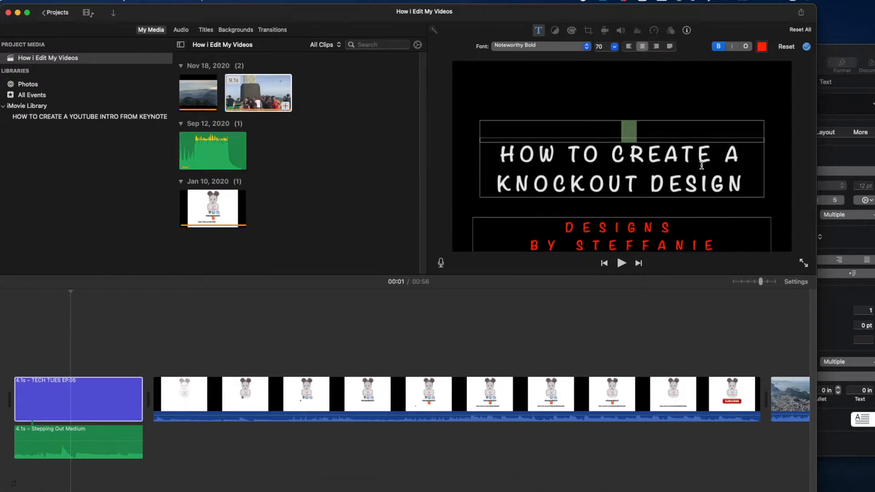
Change the intro's white main title line to HOW I EDIT MY VIDEO.
drag(748, 185, 572, 154)
text(I ECIT)
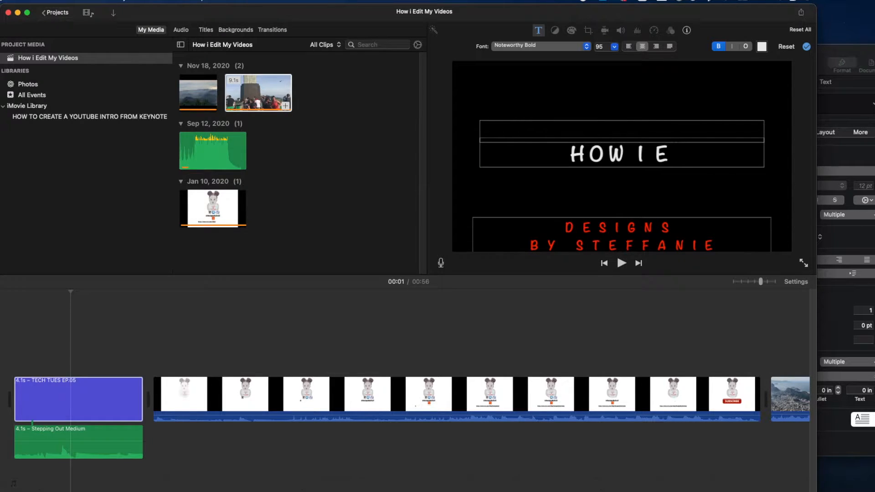
key(BackSpace)
key(BackSpace)
key(BackSpace)
text(DIT MY)
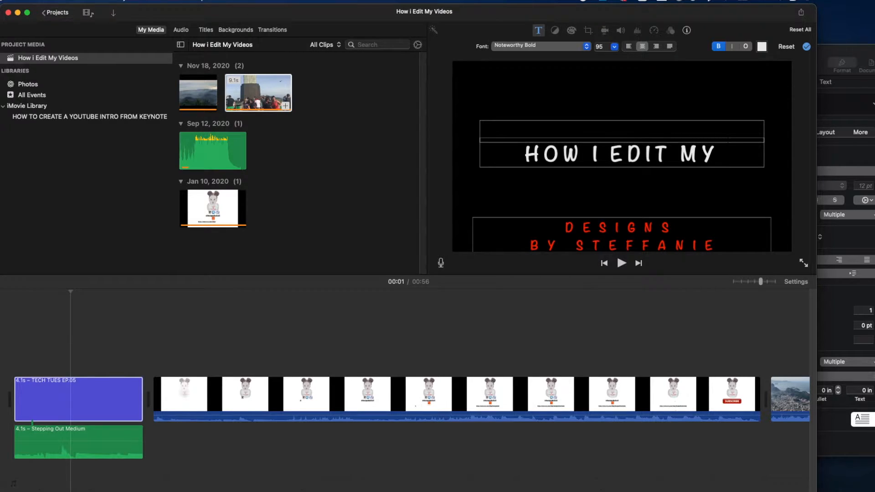
text( VIDE)
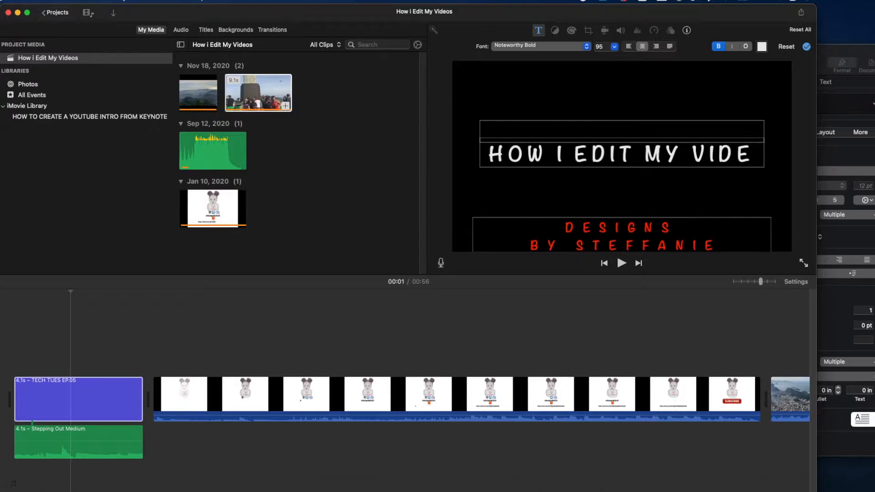
text(O)
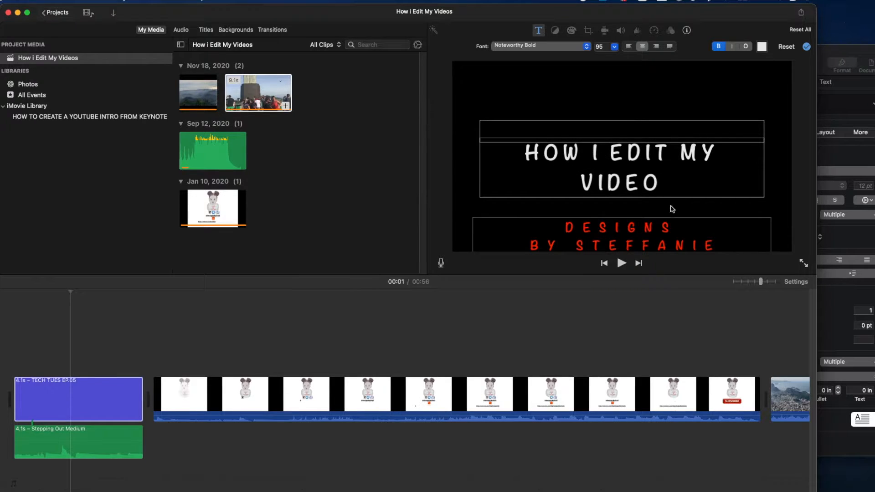
Try font size 36 on the intro title's red bottom line, return it to 58, and apply the title edits.
click(673, 236)
key(super+a)
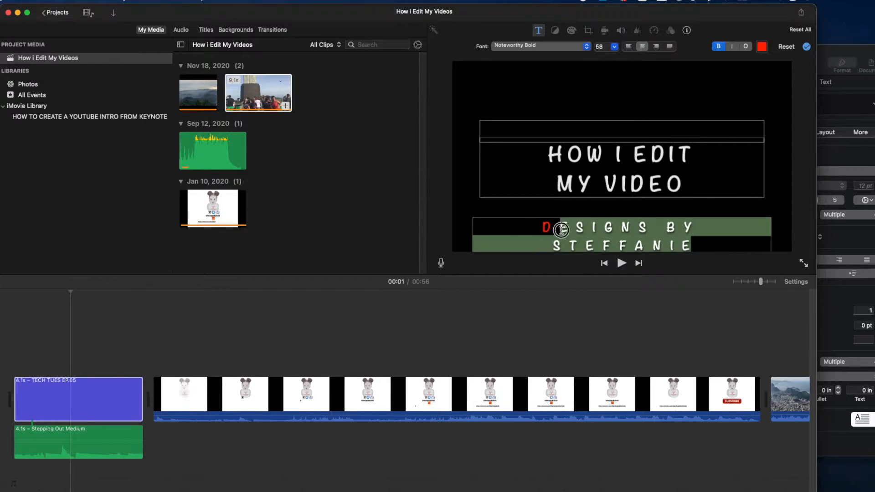
click(614, 46)
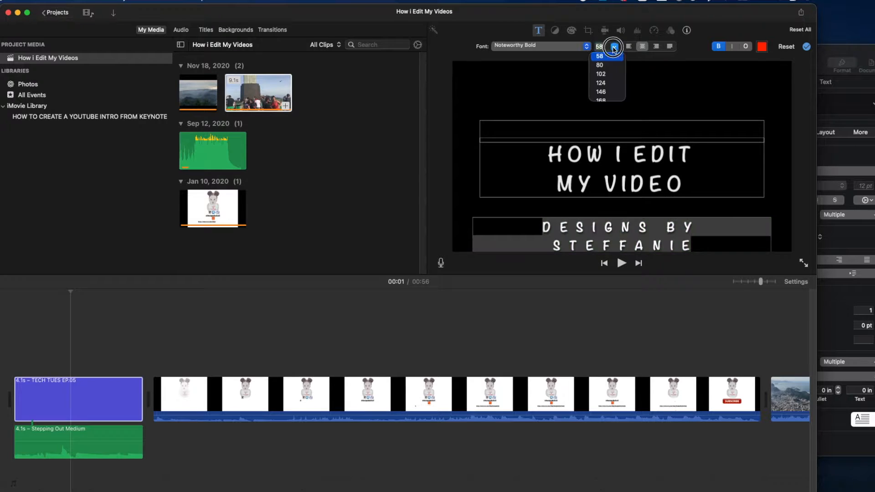
scroll(604, 60, up, 1)
click(604, 60)
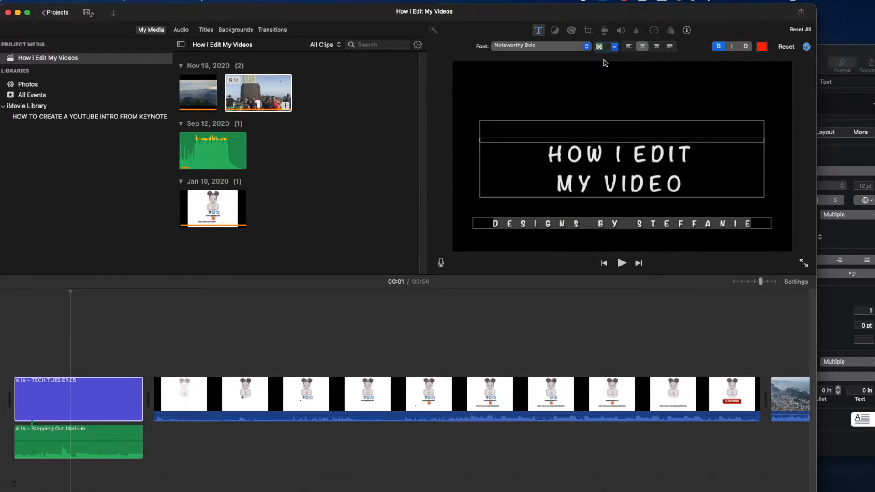
click(614, 47)
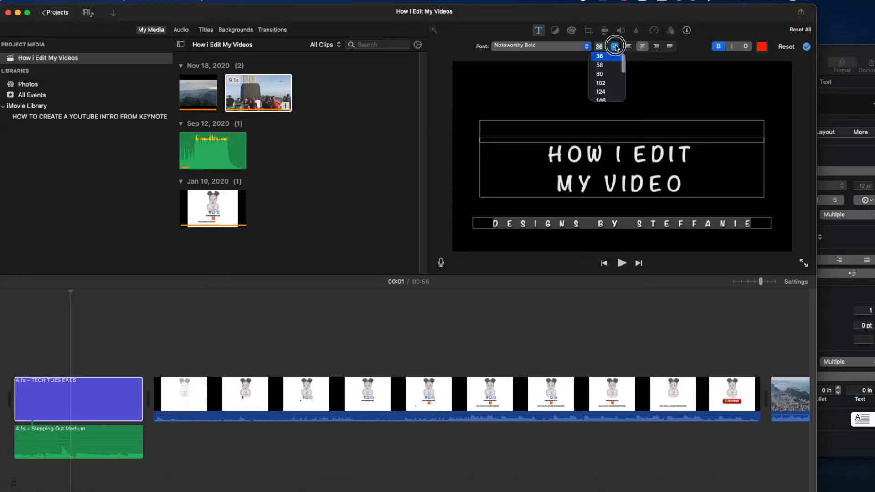
click(607, 69)
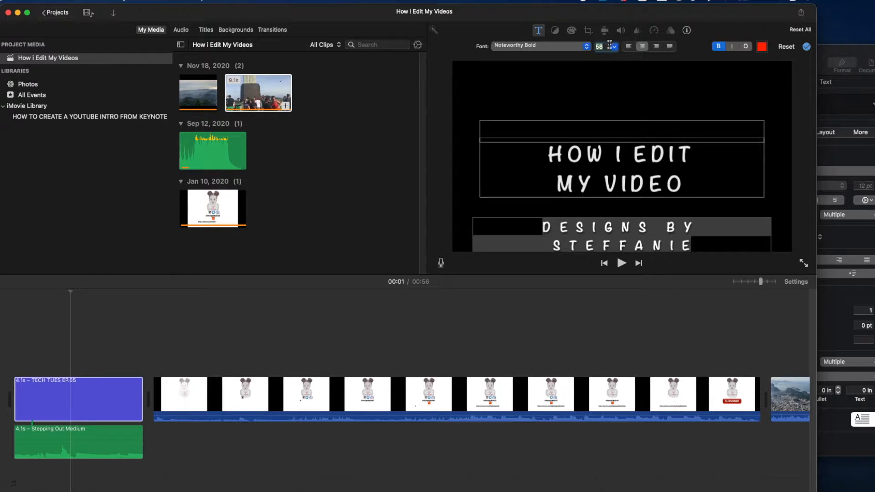
click(614, 47)
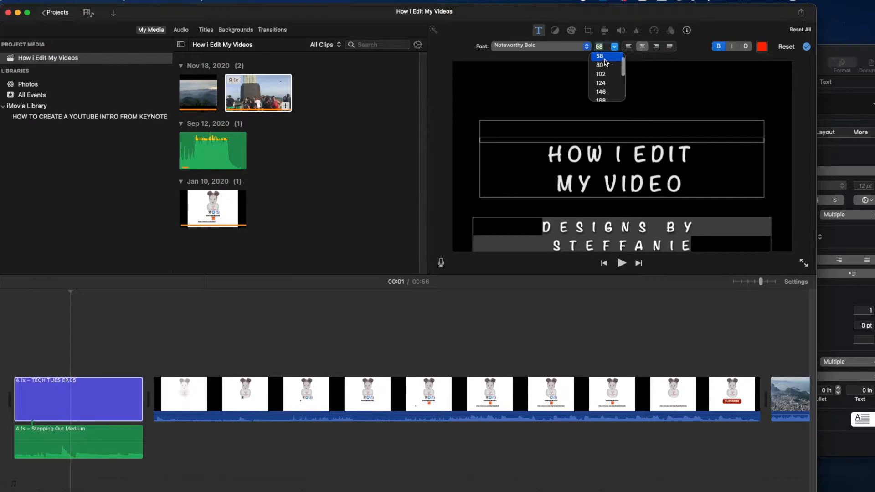
click(808, 49)
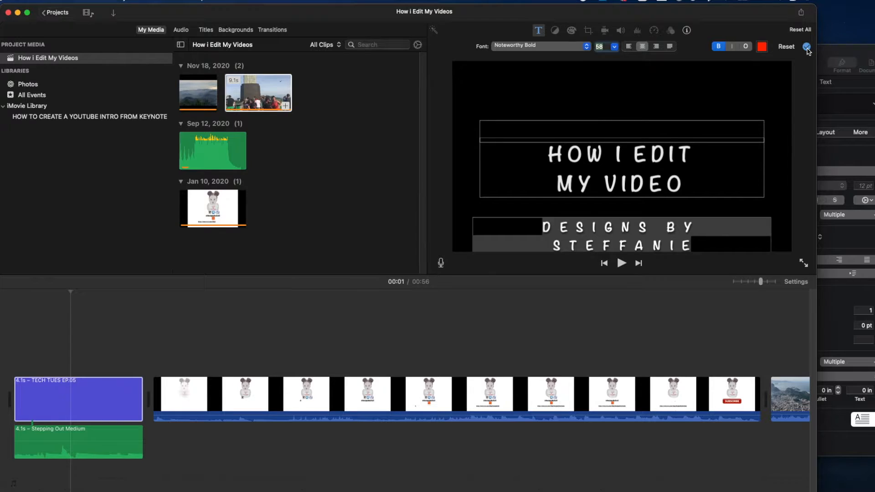
click(807, 47)
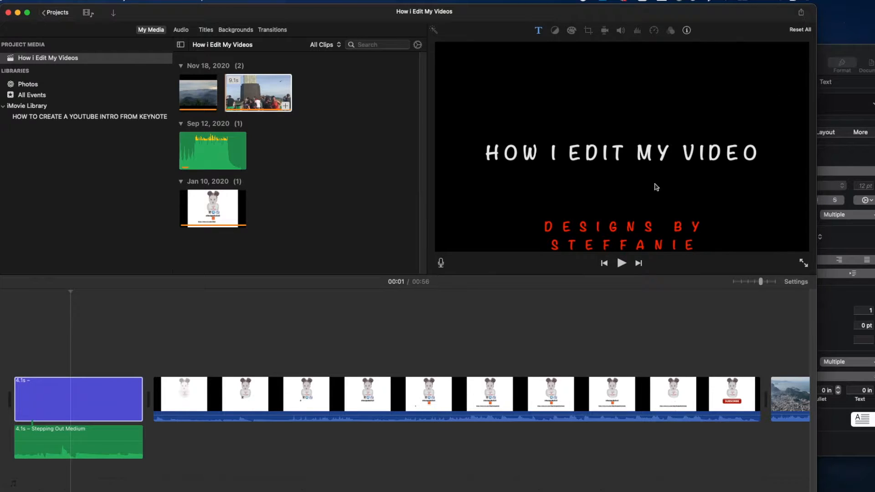
Set the font size of the intro title's red bottom line to 50 and apply it.
click(668, 228)
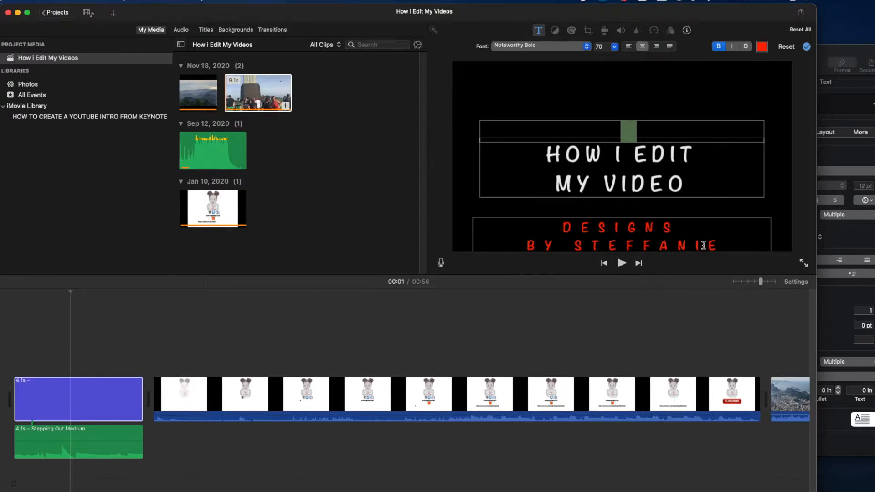
drag(554, 230, 518, 221)
click(730, 252)
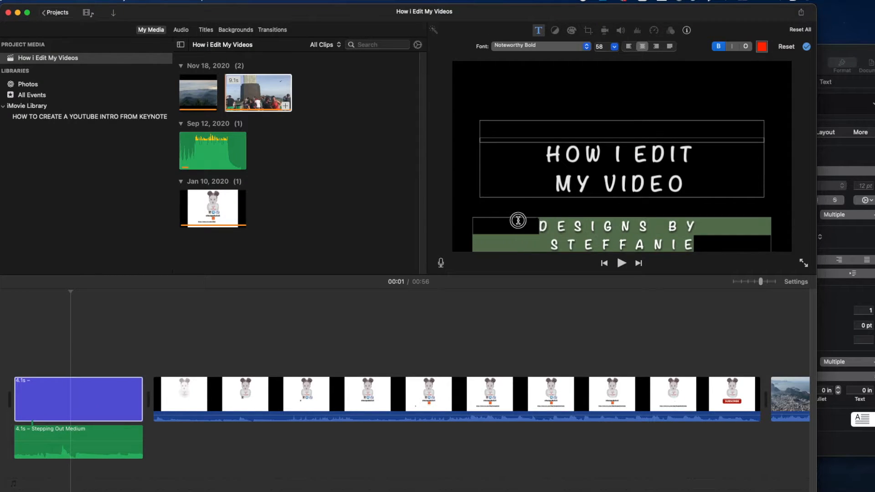
click(615, 47)
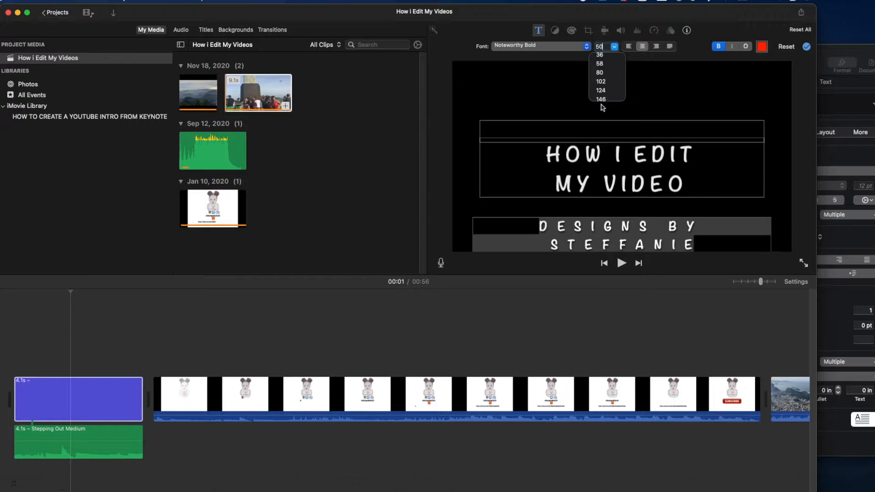
key(Return)
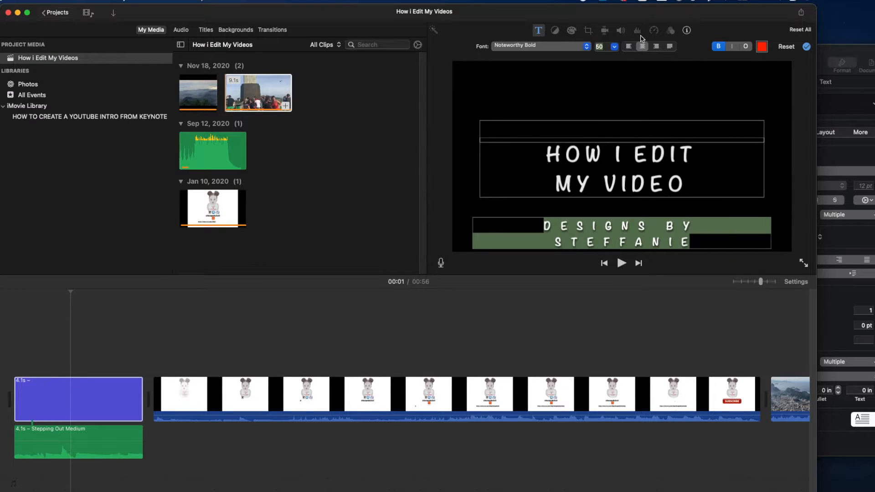
click(806, 47)
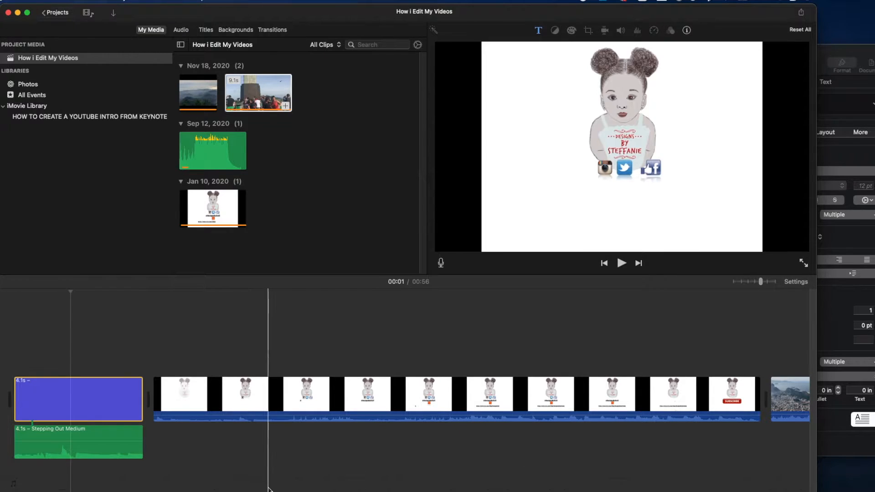
Add a Pop-up title above the landscape clip, aligned with the clip's start.
scroll(289, 488, right, 10)
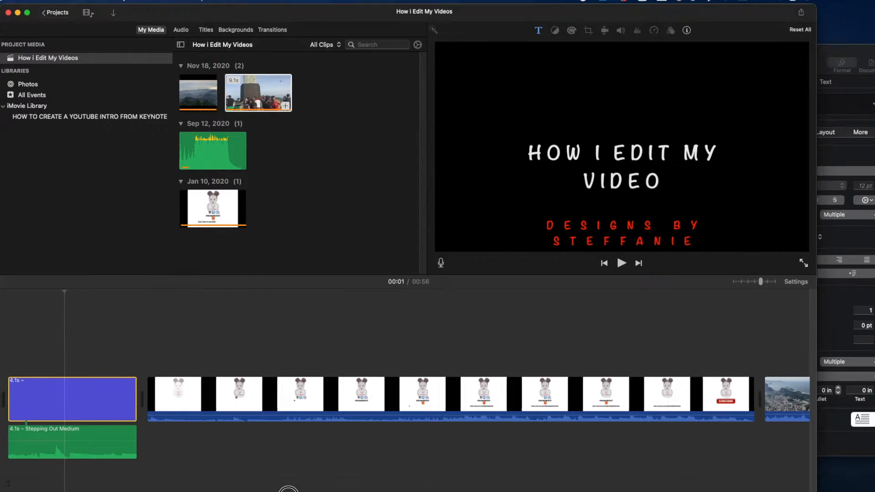
scroll(408, 488, right, 5)
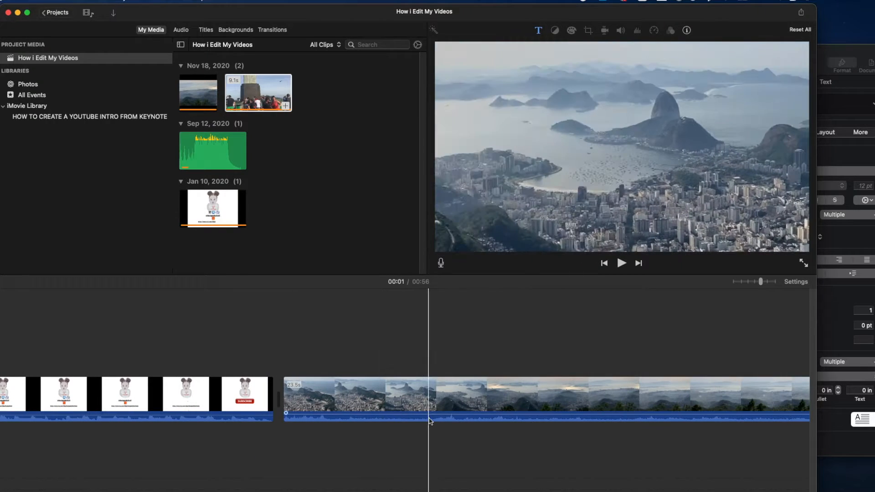
click(283, 417)
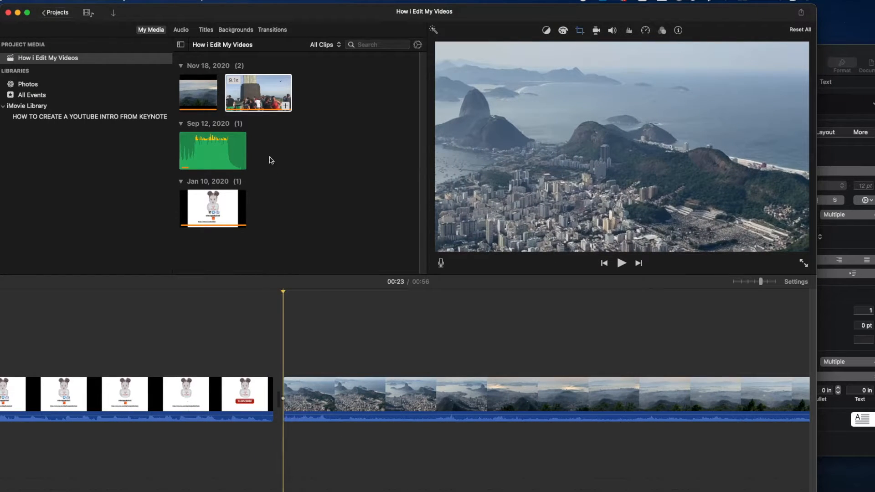
click(203, 30)
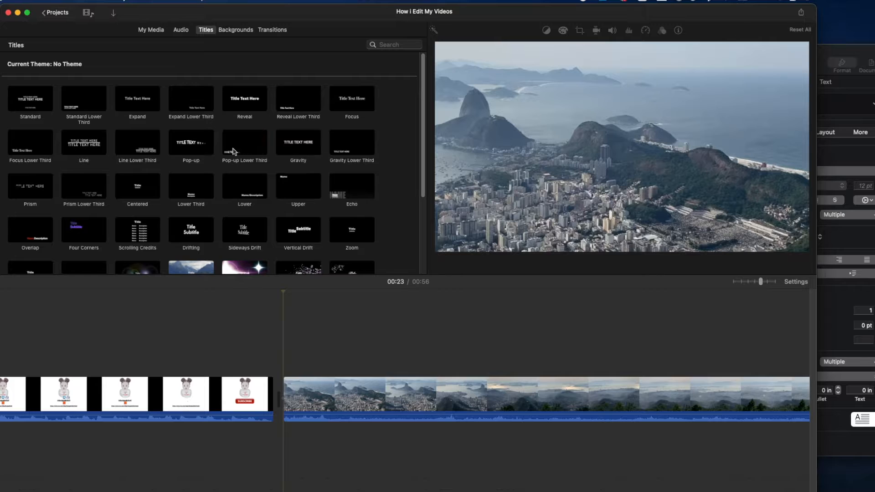
drag(189, 149, 281, 363)
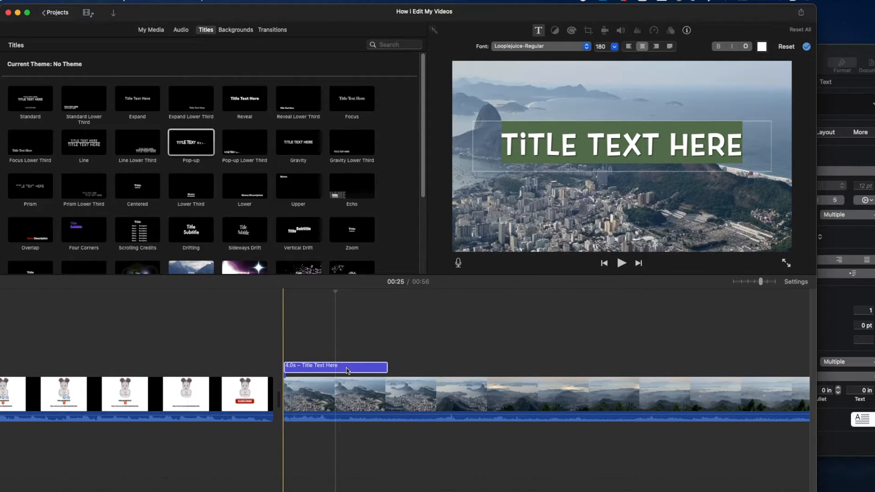
Replace the Pop-up title's placeholder text with Welcome to Rio and apply it.
click(347, 370)
click(332, 365)
click(340, 365)
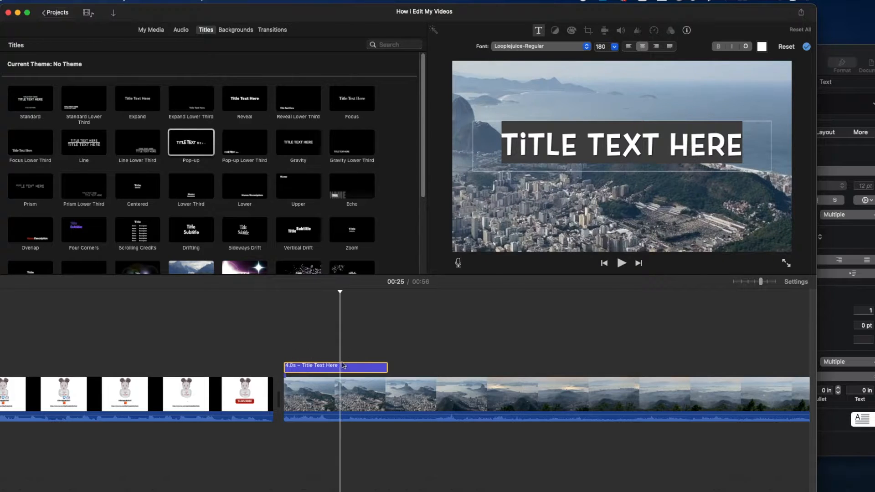
click(732, 141)
drag(732, 141, 536, 132)
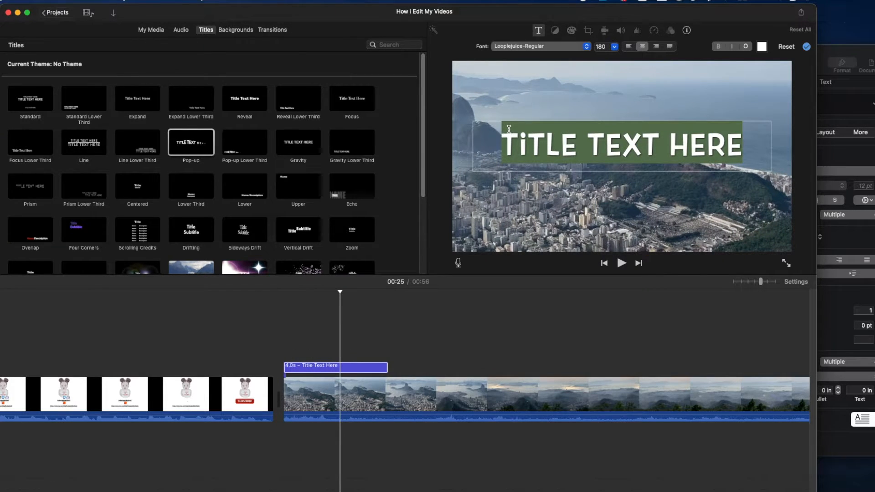
text(WELCOME TO RiO)
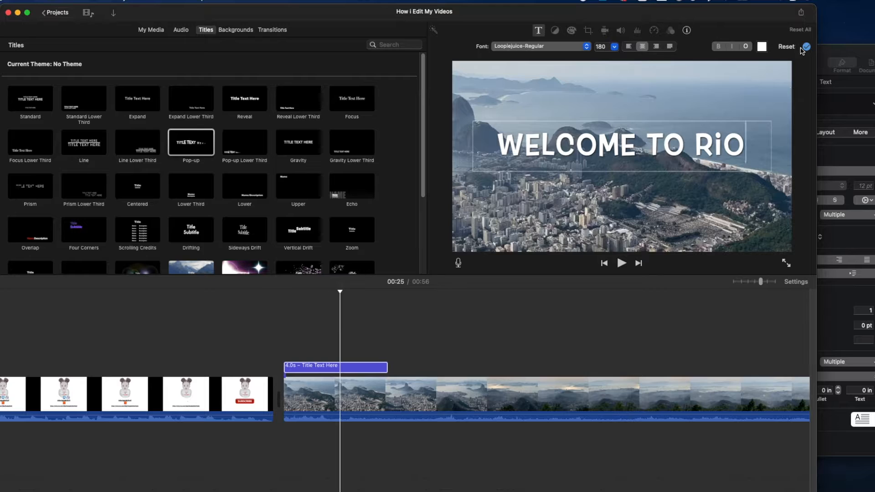
click(807, 49)
Play the start of the landscape clip to review the Welcome to Rio title animation.
click(282, 343)
key(space)
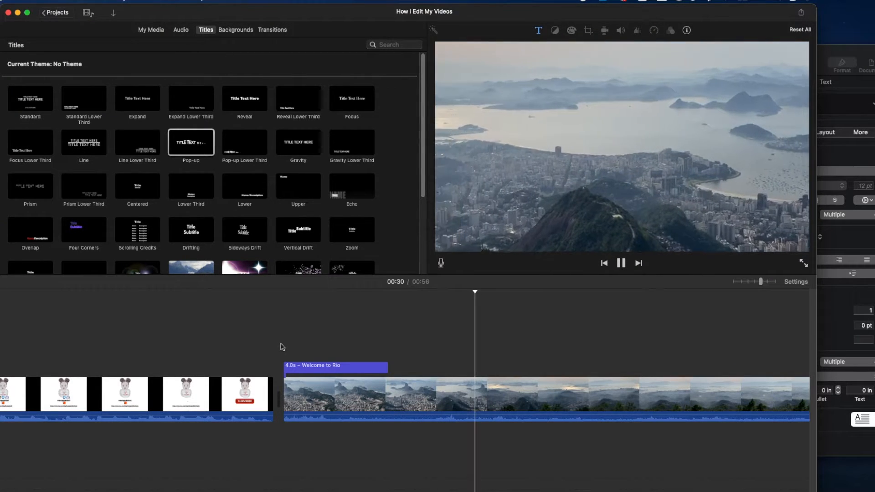
key(space)
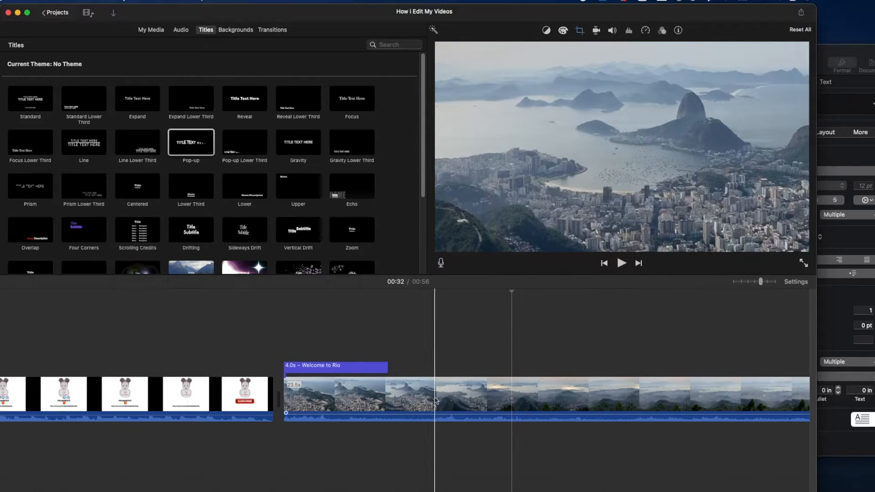
Lower the landscape clip's audio volume slightly and select the clip.
mouse_move(439, 413)
mouse_down()
mouse_move(440, 424)
mouse_move(440, 416)
mouse_up()
click(441, 400)
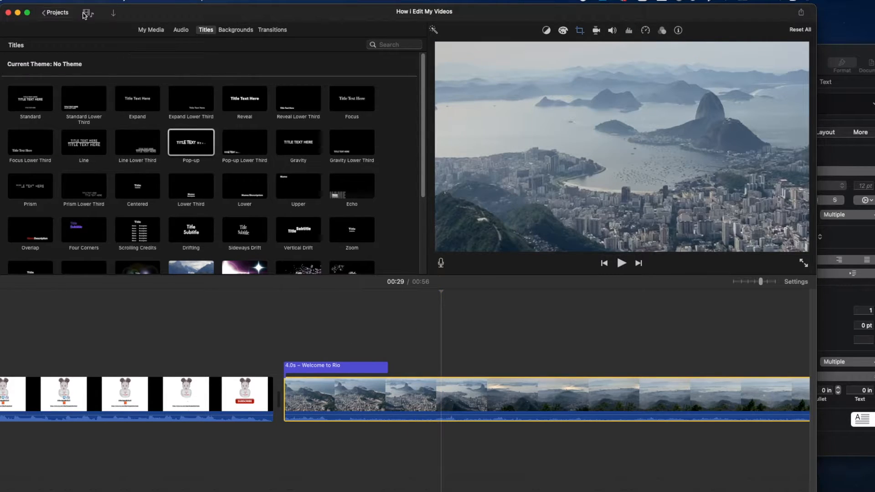
click(64, 1)
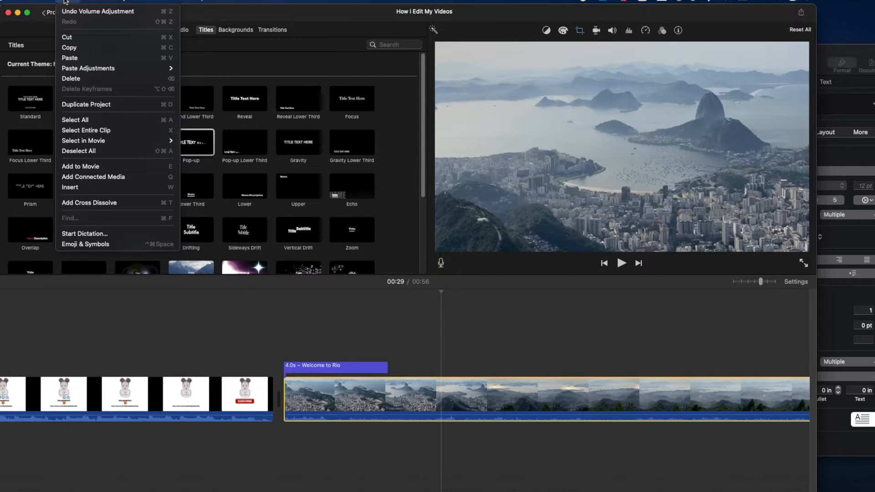
mouse_move(118, 1)
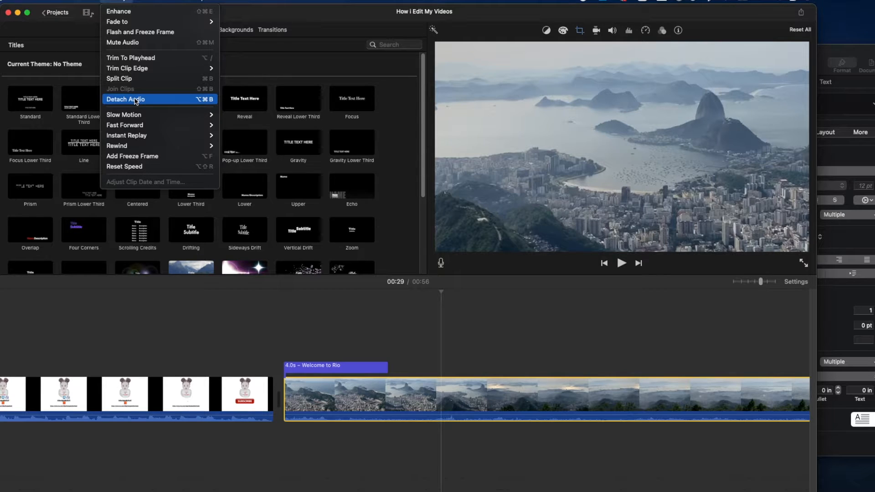
click(260, 17)
Play the landscape clip again from its beginning, through the Welcome to Rio title.
click(283, 382)
key(space)
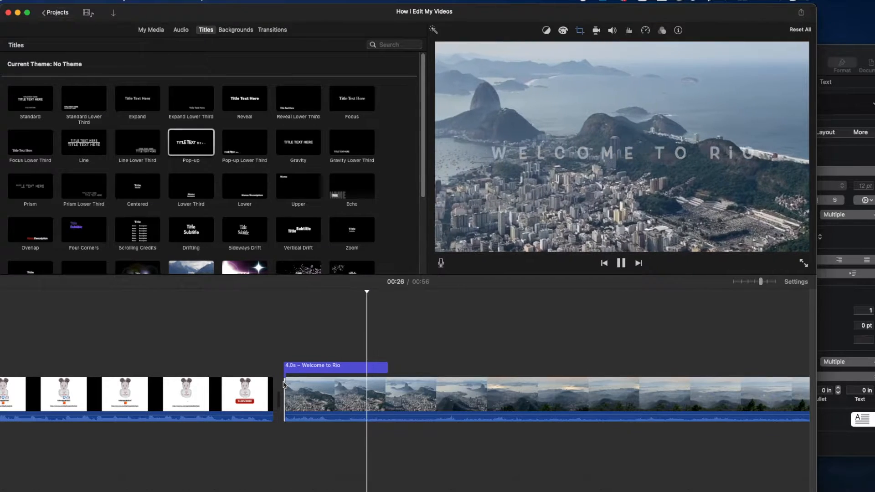
key(space)
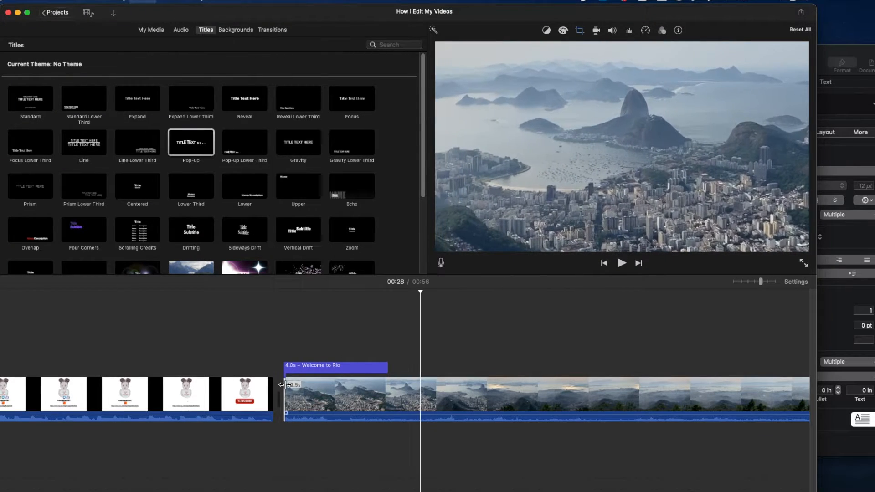
Split the landscape clip at the 00:28 mark, shortly after the Welcome to Rio title ends.
click(423, 422)
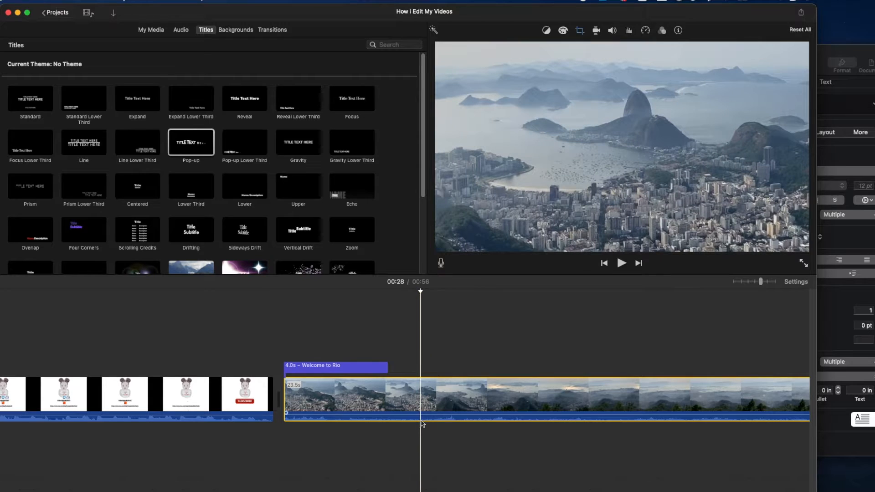
key(super+b)
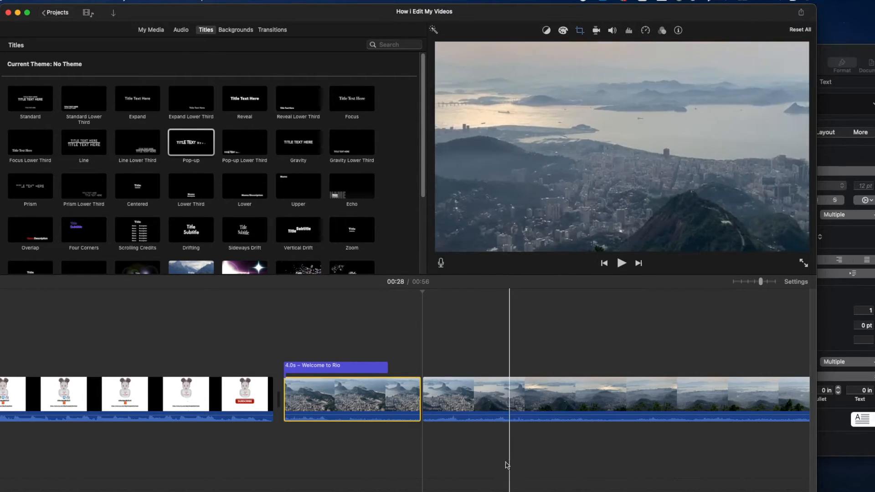
Split the statue clip at 00:51 and 00:55, and move its middle piece between the two landscape pieces.
scroll(520, 474, right, 10)
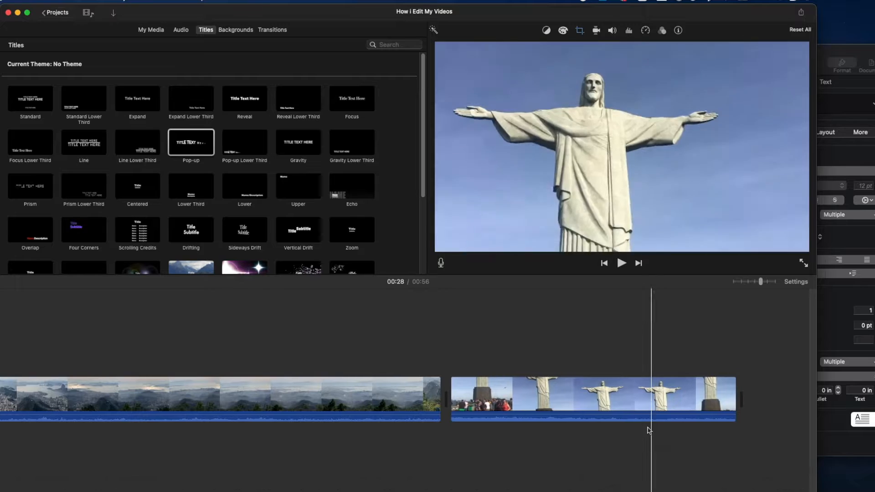
click(581, 398)
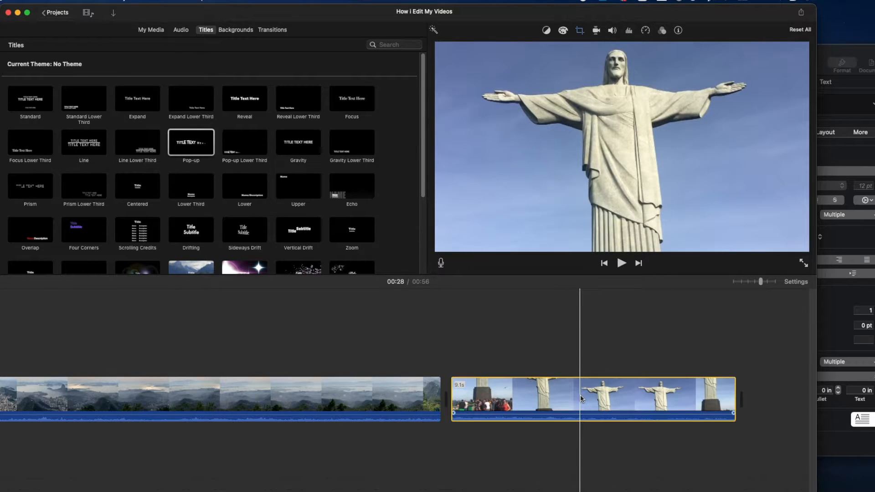
key(super+b)
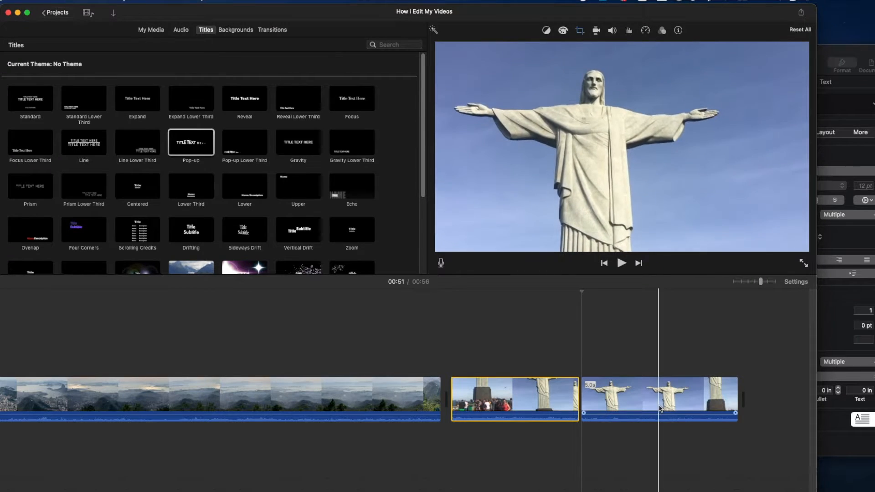
click(732, 413)
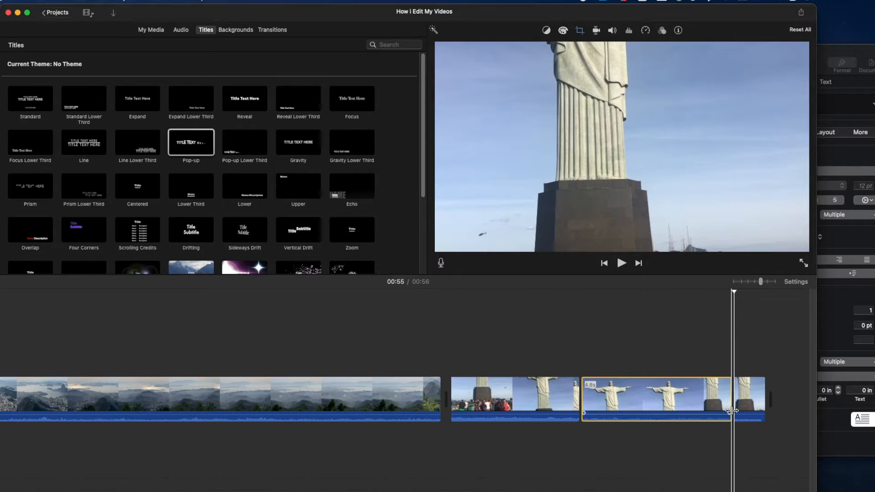
drag(733, 412, 213, 399)
Play the cuts on either side of the inserted statue piece to review how it joins the landscape pieces.
key(space)
click(11, 398)
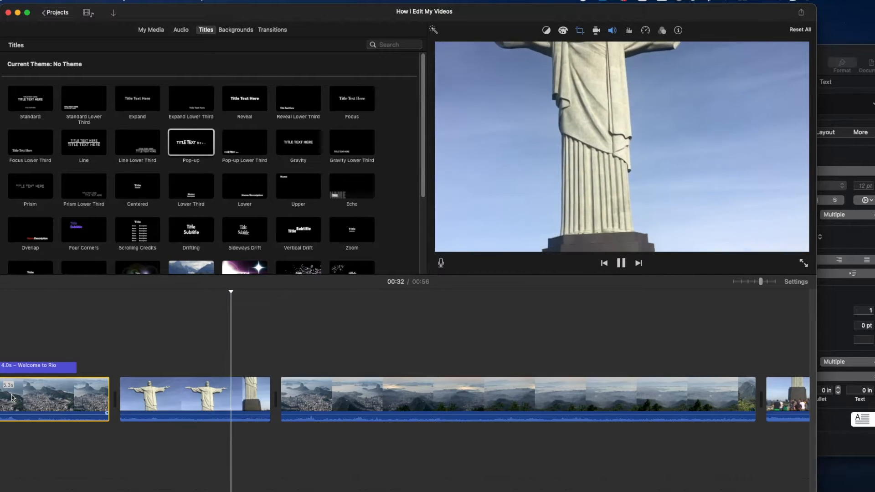
key(space)
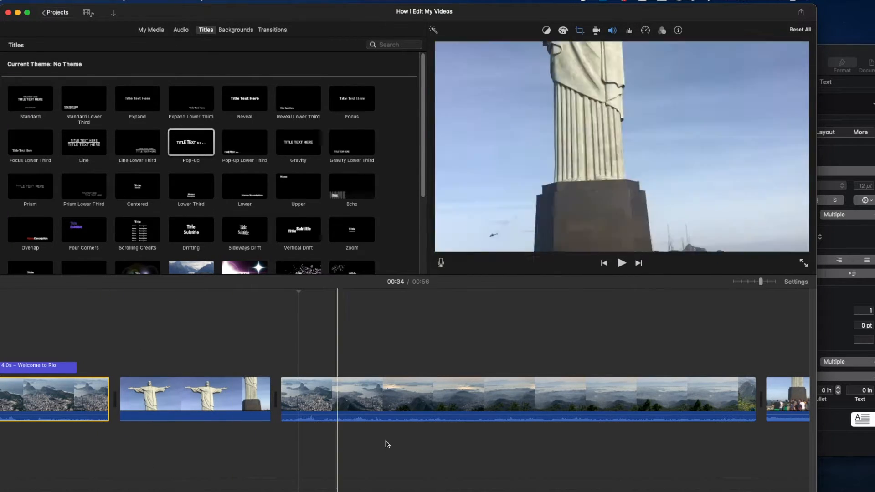
click(280, 430)
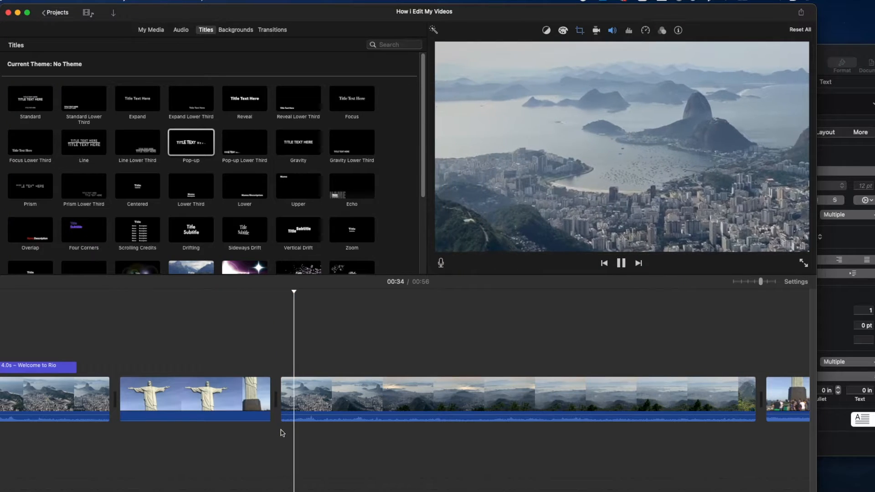
key(space)
click(78, 407)
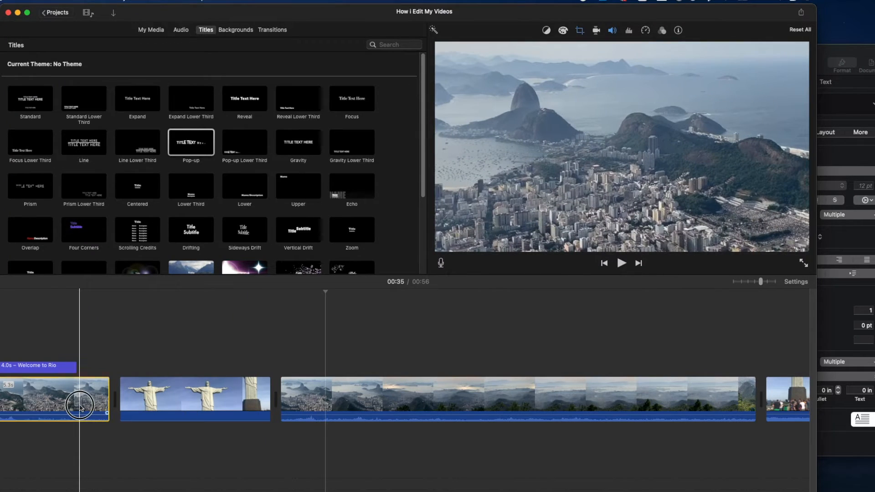
key(space)
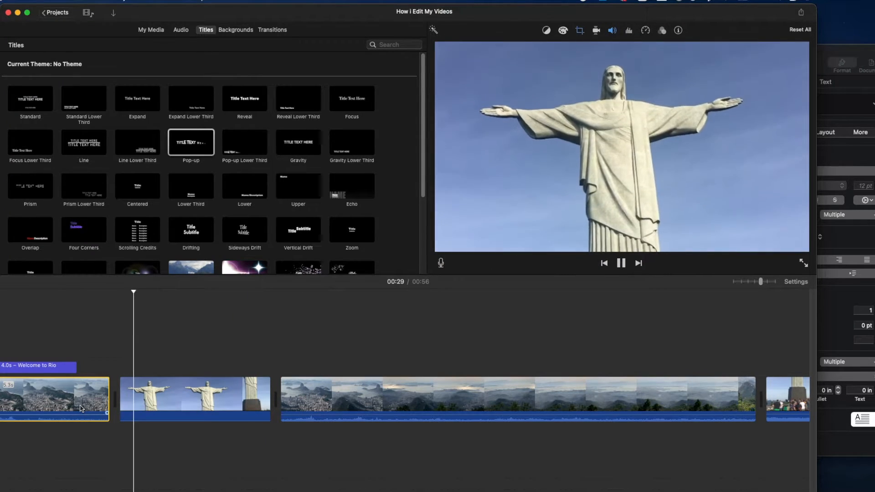
key(space)
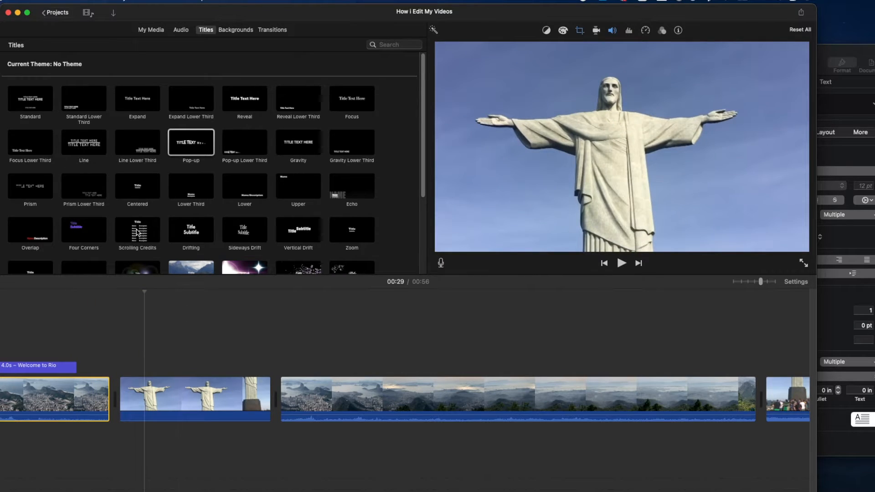
Add a Cross Dissolve transition between the first landscape piece and the inserted statue piece, and play it back.
click(273, 32)
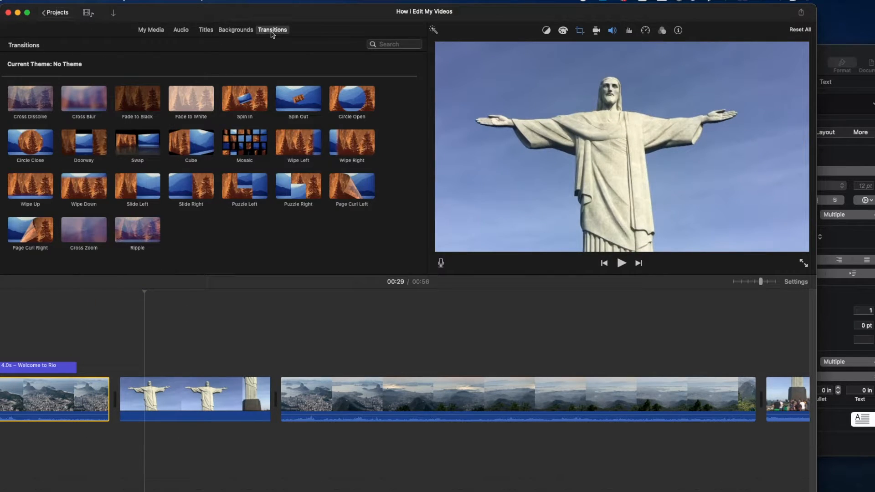
click(34, 108)
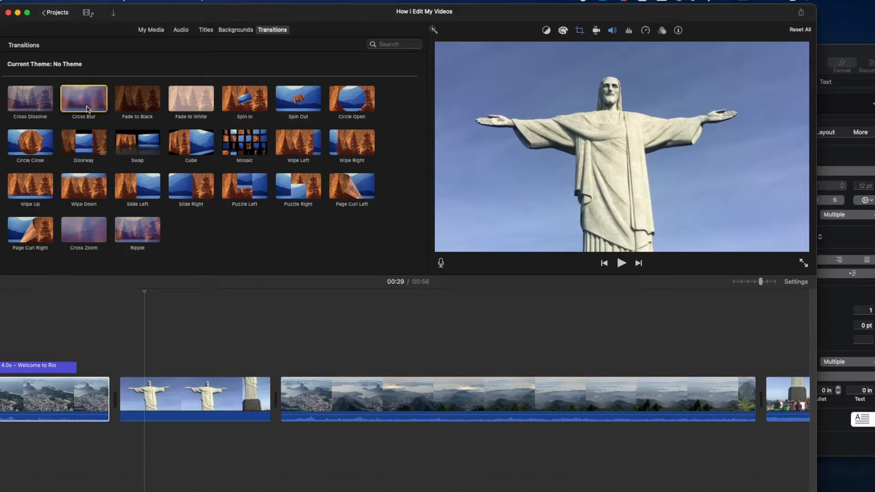
click(89, 109)
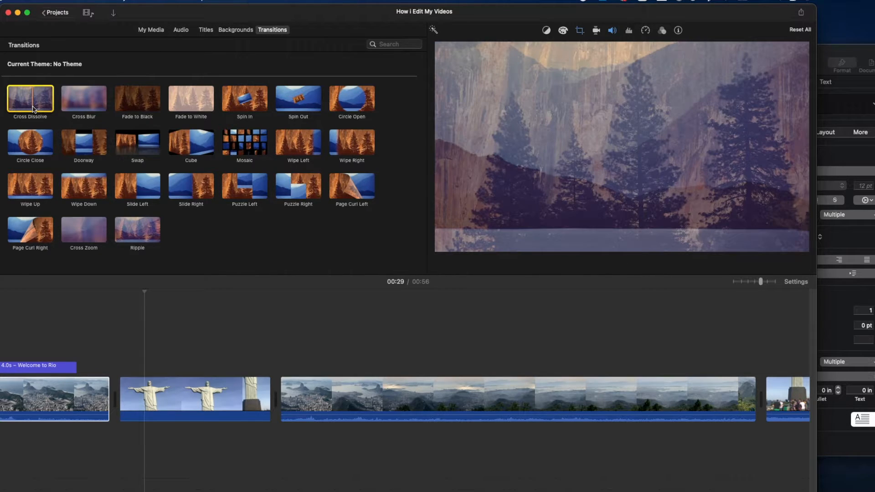
drag(33, 108, 104, 393)
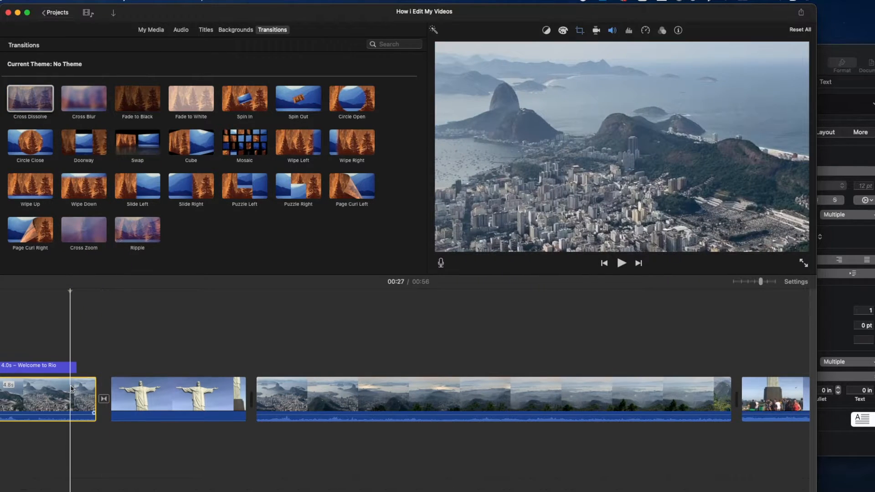
key(space)
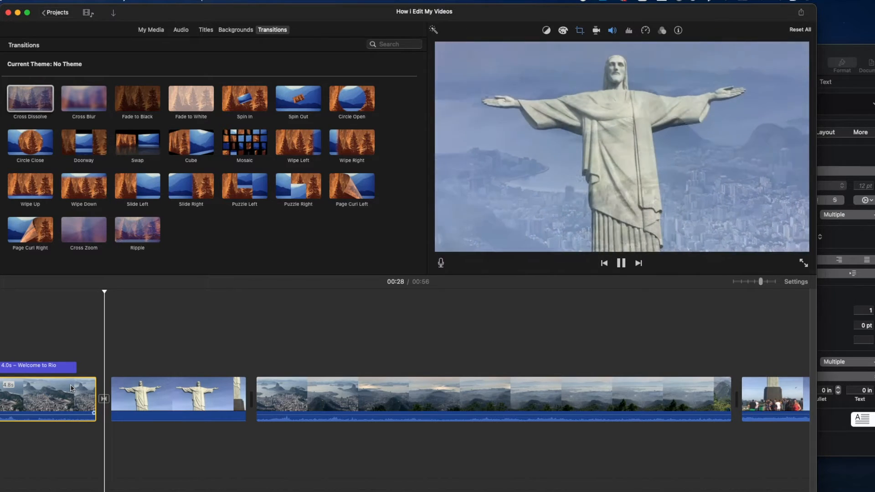
key(space)
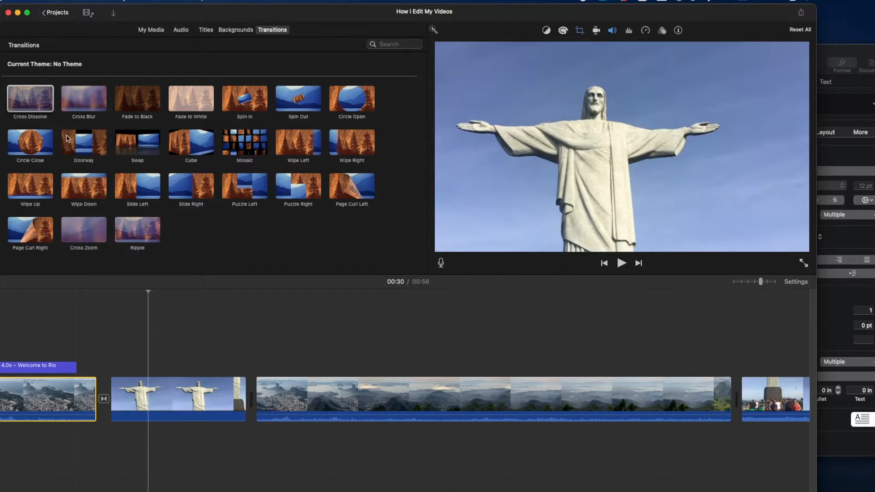
Add a Cross Blur transition between the inserted statue piece and the second landscape piece, and play it back.
drag(80, 106, 246, 395)
click(187, 390)
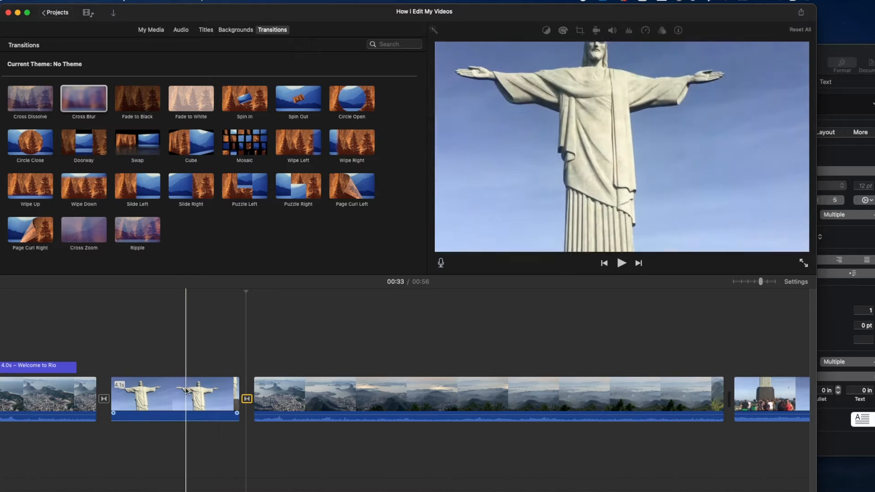
key(space)
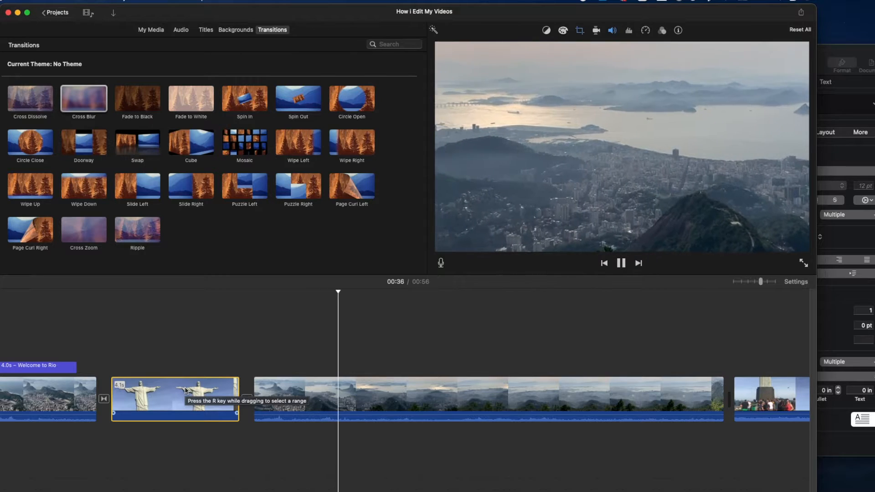
key(space)
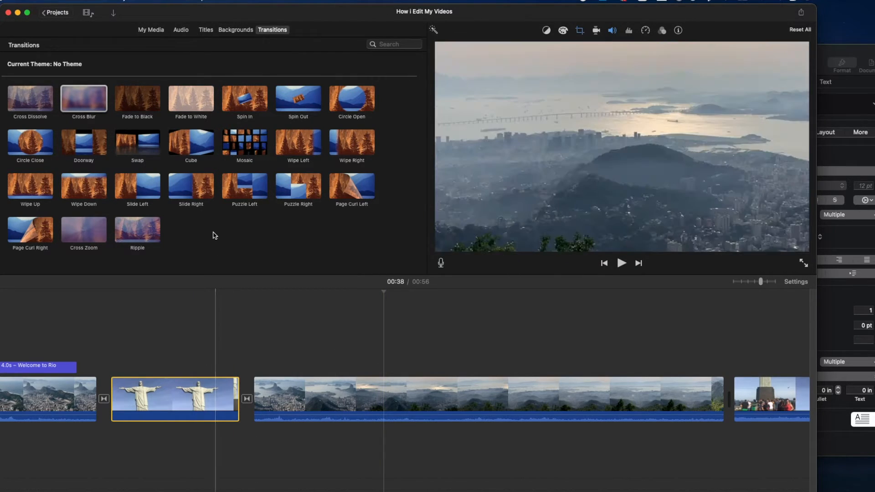
click(295, 145)
scroll(401, 483, left, 1)
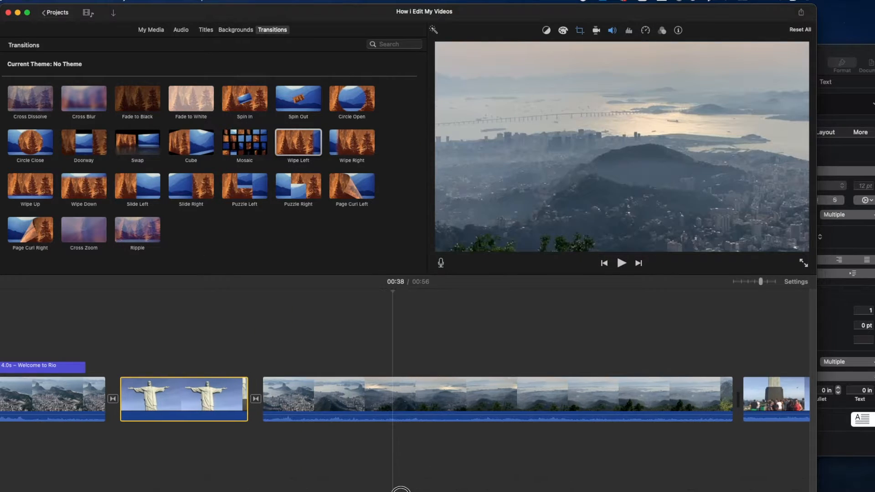
scroll(401, 484, left, 10)
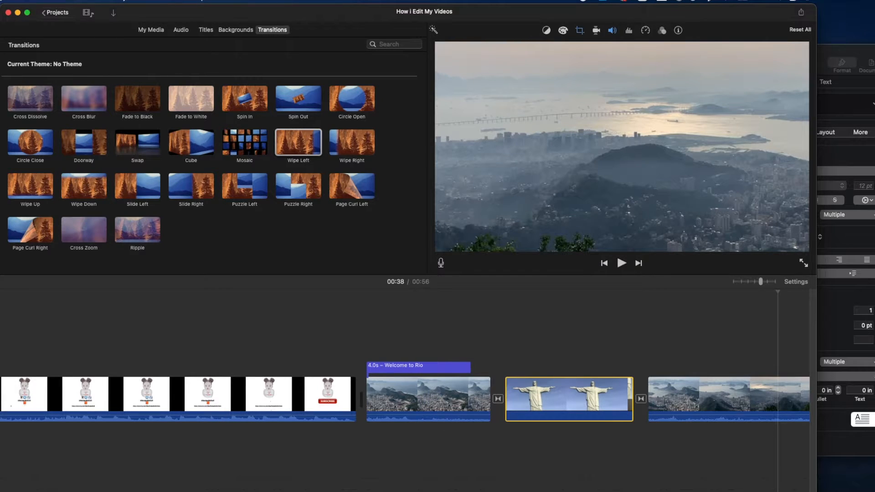
Bring the logo image into the timeline as an overlay above the start of the second landscape piece.
scroll(500, 486, right, 5)
scroll(550, 483, right, 1)
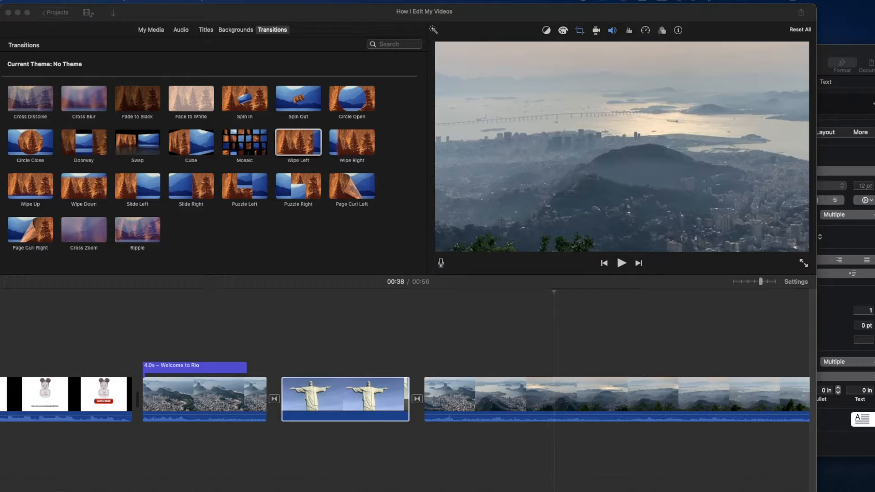
drag(589, 340, 765, 281)
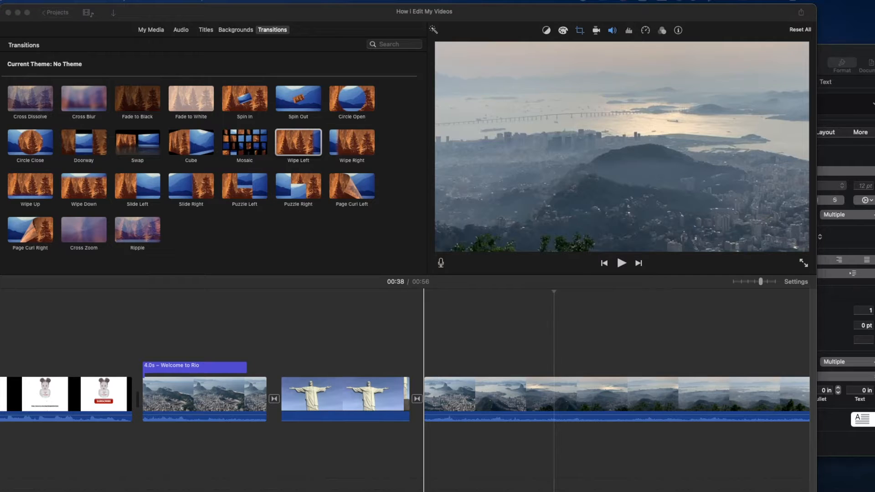
drag(567, 310, 422, 354)
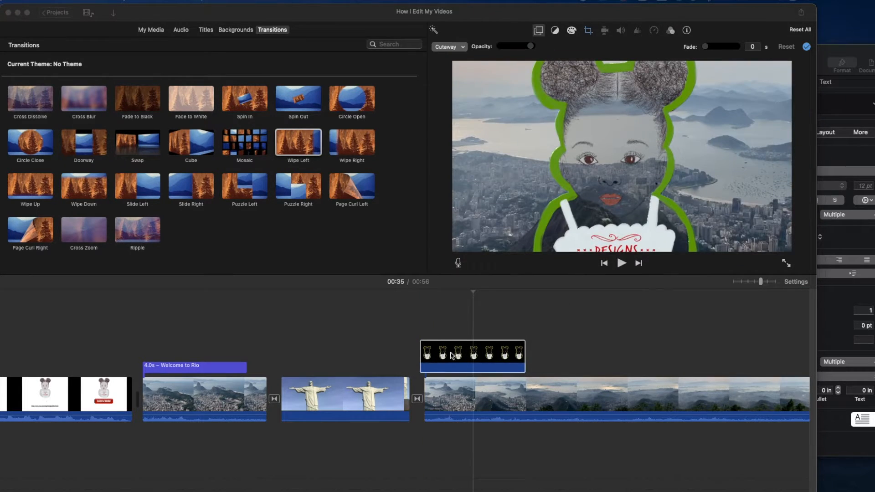
Change the logo overlay's crop style from Ken Burns to Fit.
click(487, 360)
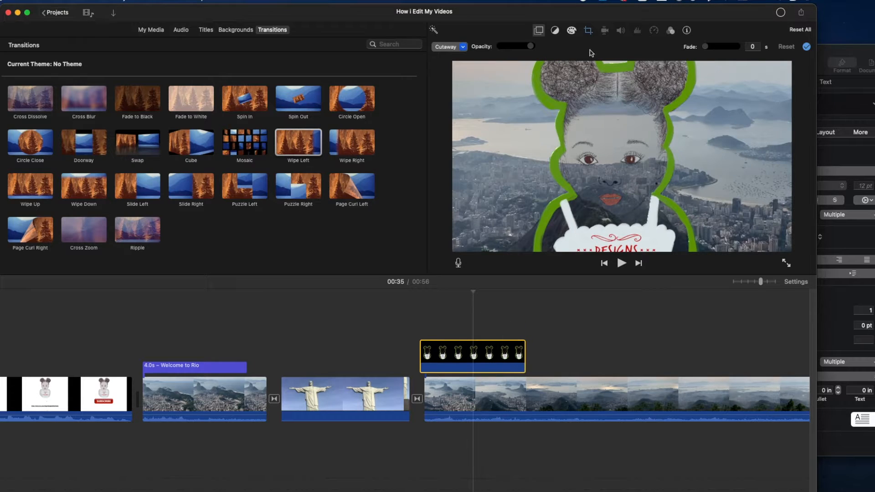
click(588, 31)
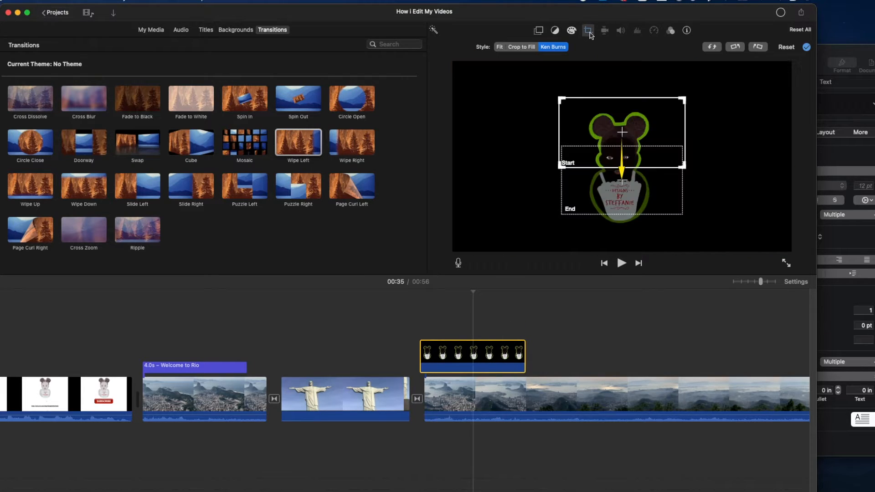
click(499, 47)
Make the logo overlay Picture in Picture, and place it at a smaller size in the video frame's lower-right corner.
click(538, 32)
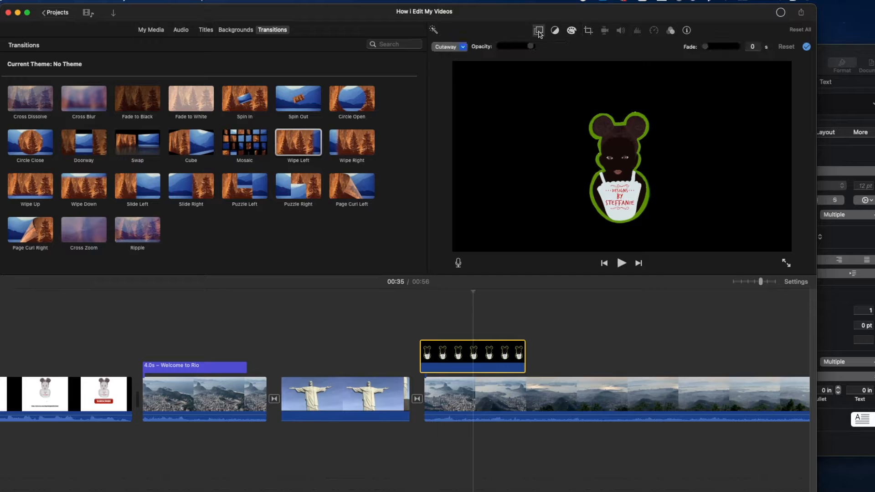
click(464, 47)
click(466, 86)
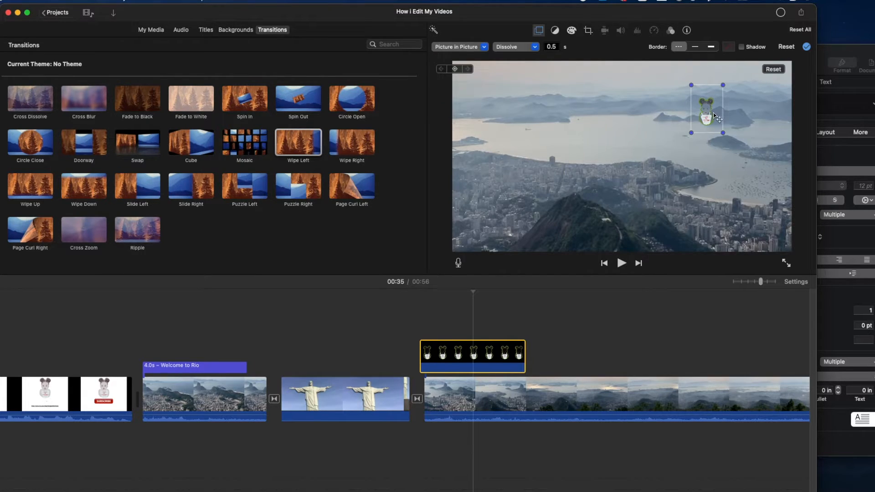
drag(713, 111, 771, 238)
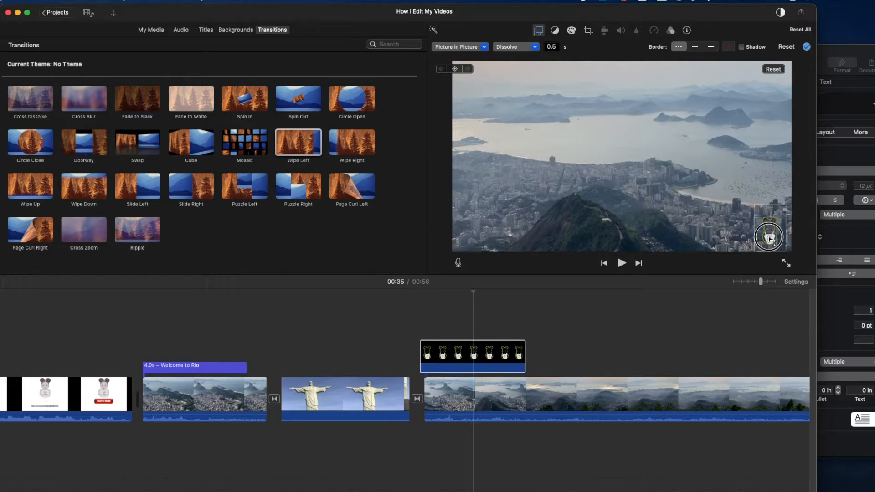
drag(787, 205, 781, 245)
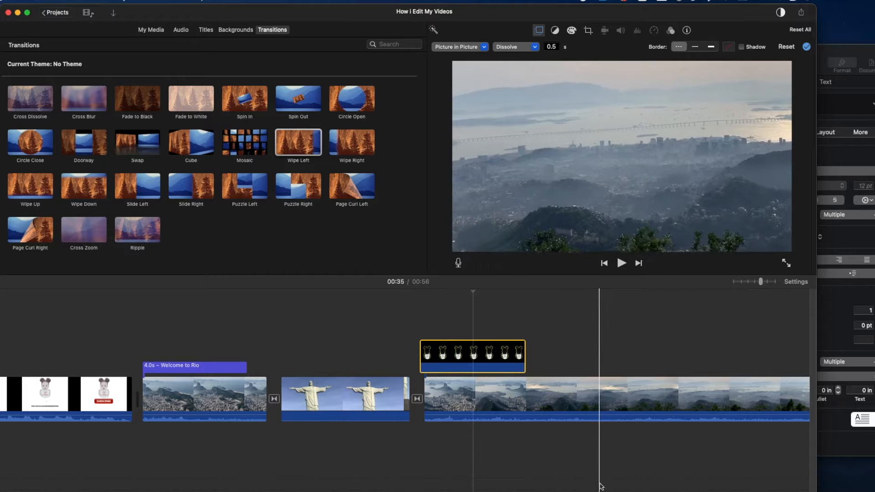
Extend the logo overlay to the end of the second landscape piece and play the video from just before it.
scroll(625, 483, right, 10)
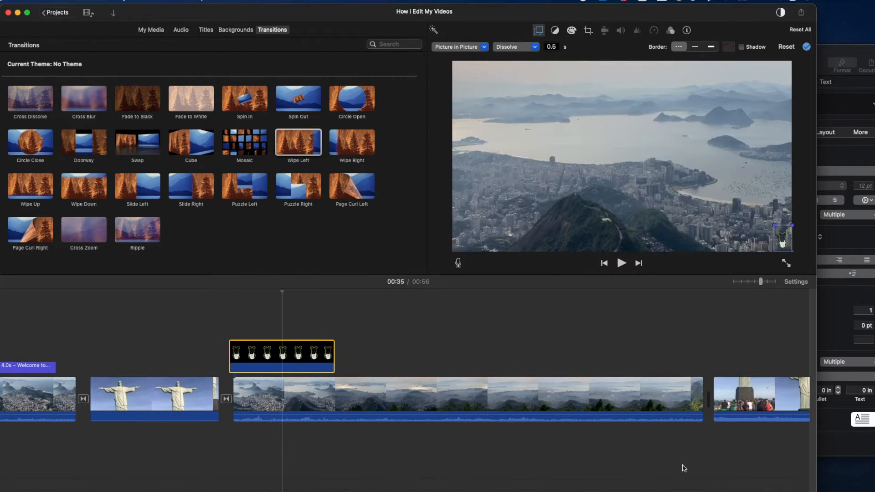
drag(332, 357, 705, 364)
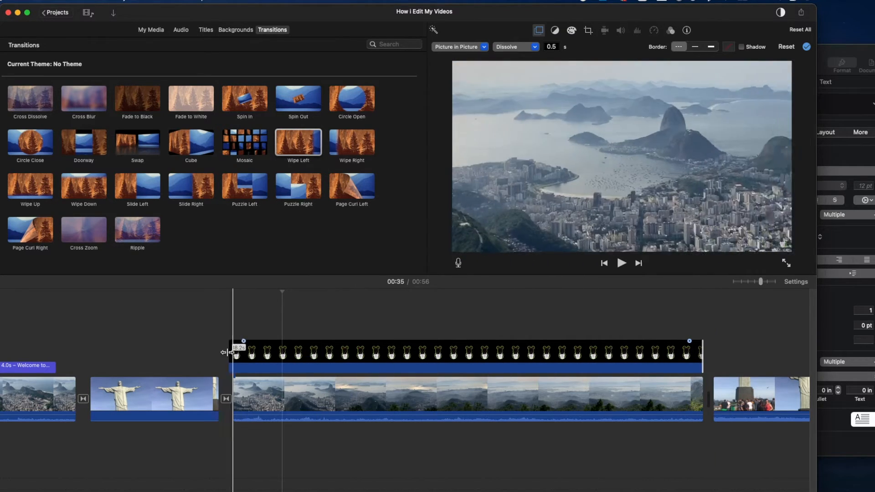
mouse_move(244, 341)
mouse_down()
mouse_move(217, 344)
mouse_move(242, 346)
mouse_up()
click(215, 347)
key(space)
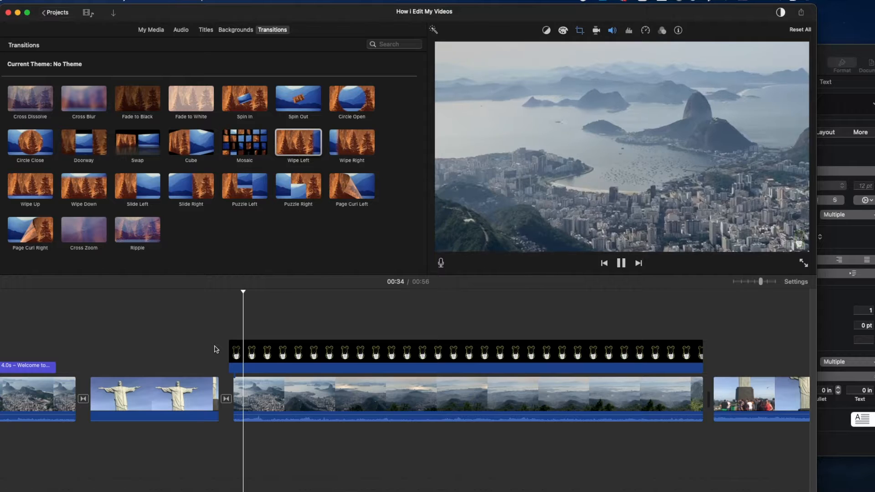
Replay the video from just before the logo overlay to check how it appears over the landscape piece.
key(space)
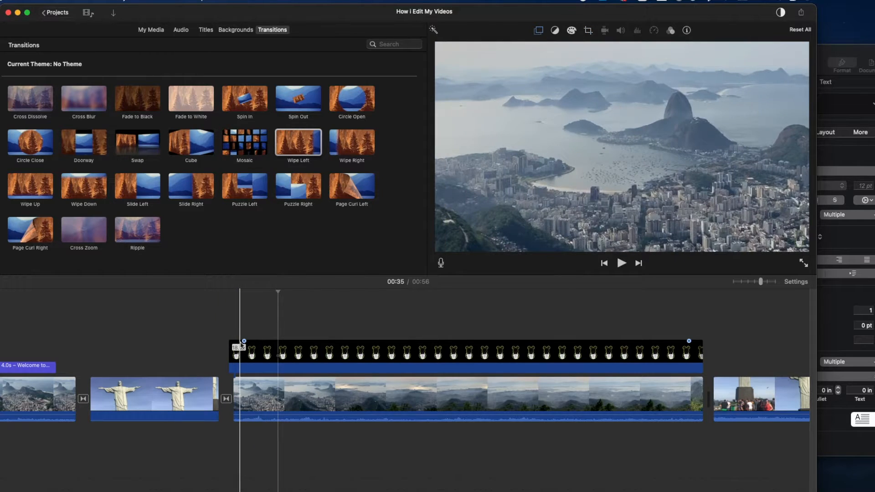
click(211, 348)
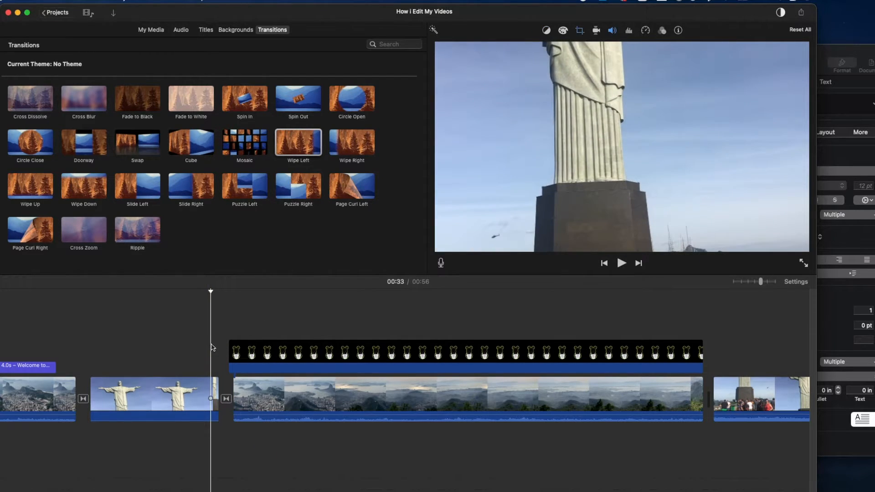
key(space)
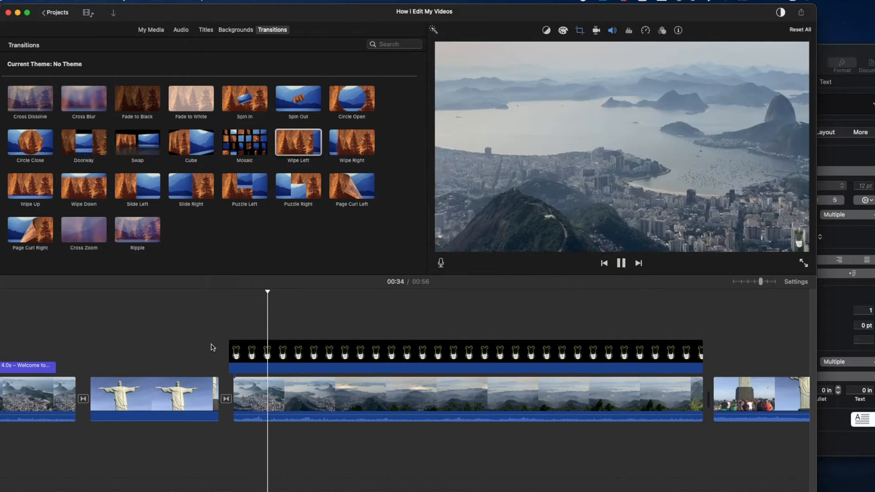
key(space)
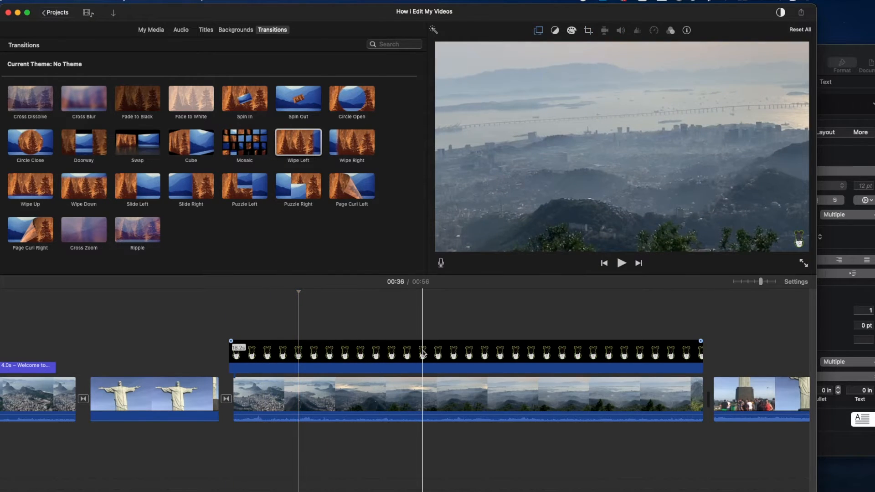
Enlarge the logo overlay slightly in the video frame's lower-right corner and play a few seconds of it.
click(422, 355)
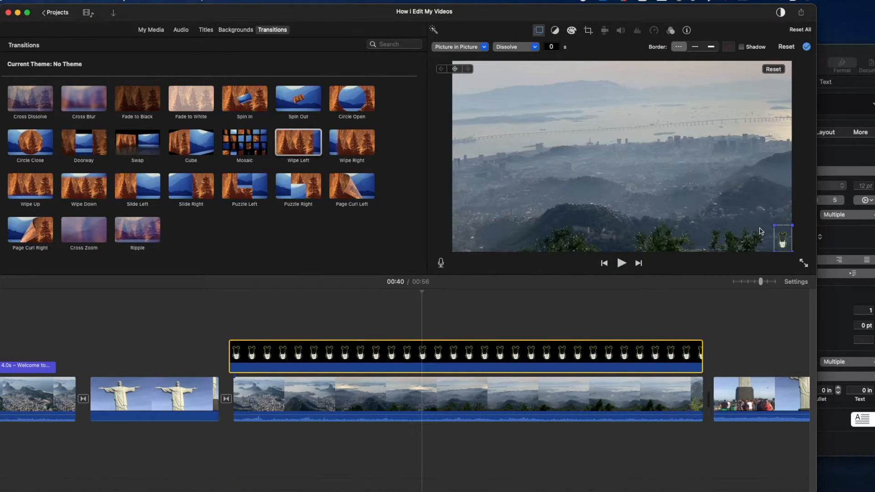
mouse_move(777, 230)
mouse_down()
mouse_move(767, 223)
mouse_move(782, 239)
mouse_up()
click(562, 307)
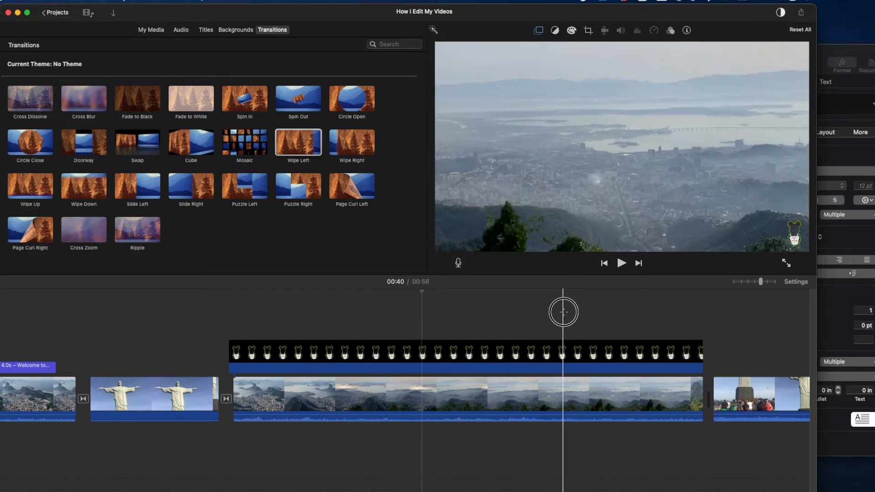
click(492, 349)
key(space)
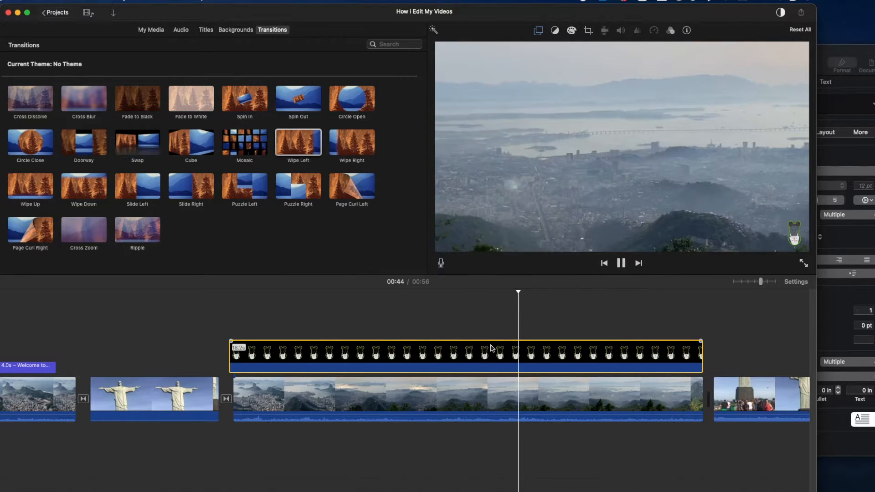
key(space)
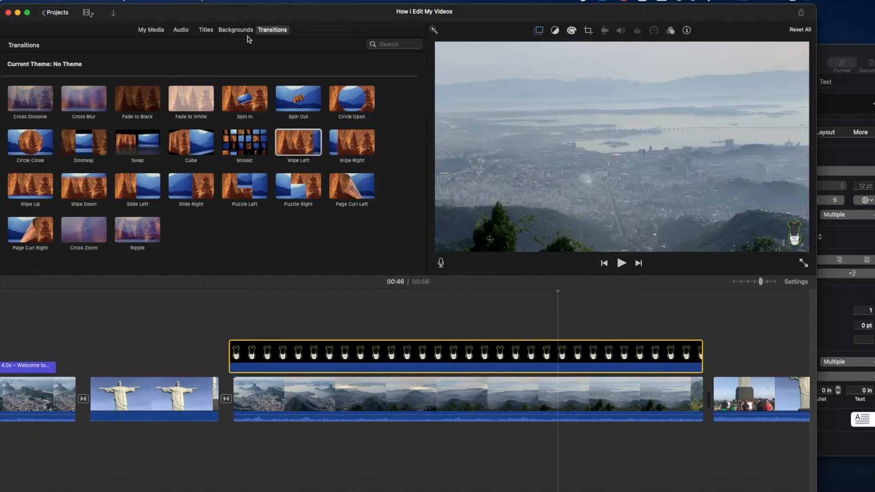
Show the project media and crop the statue piece with the crowd to the sky area around the helicopter, using Crop to Fill.
click(150, 30)
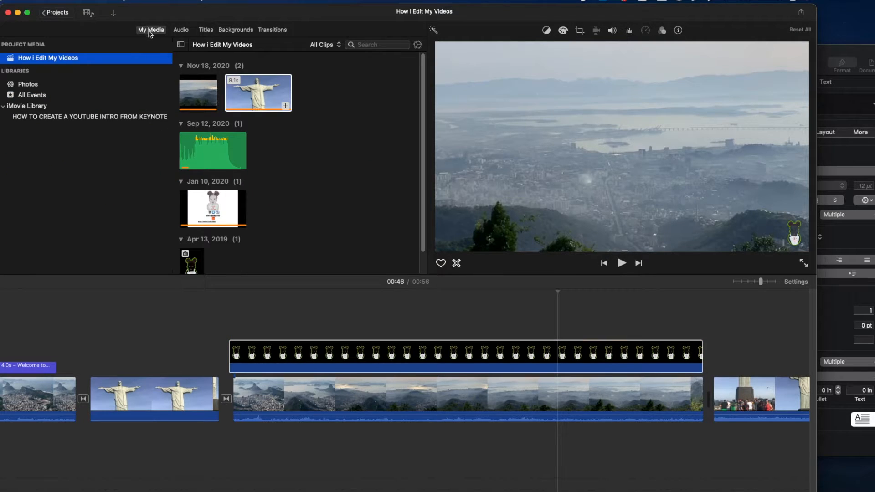
click(202, 96)
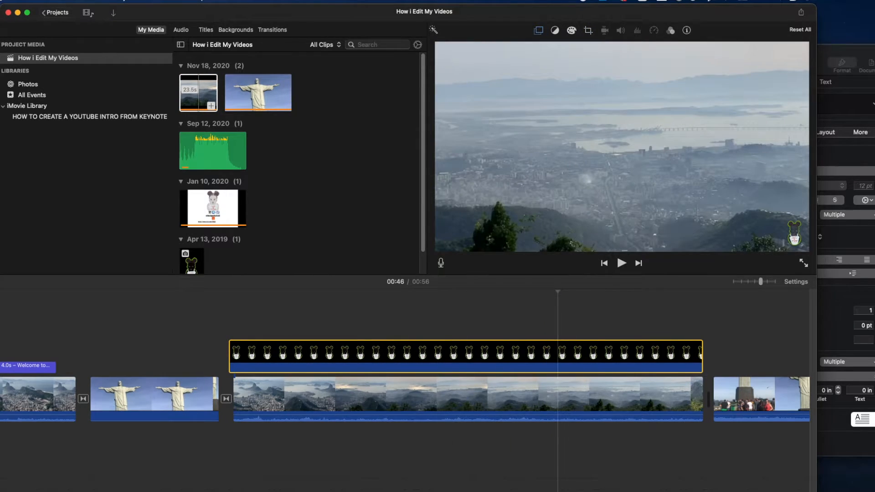
scroll(426, 472, right, 10)
click(483, 397)
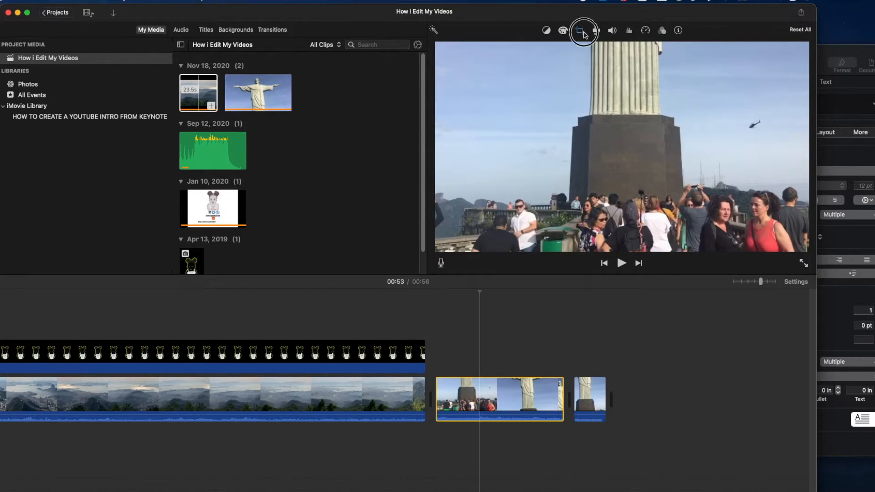
click(580, 31)
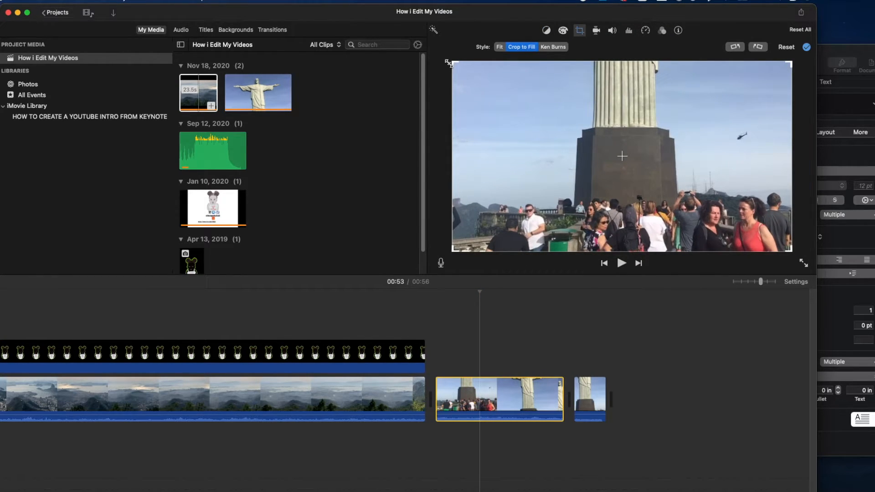
drag(450, 62, 635, 163)
drag(680, 221, 689, 147)
drag(639, 98, 659, 116)
drag(718, 167, 717, 156)
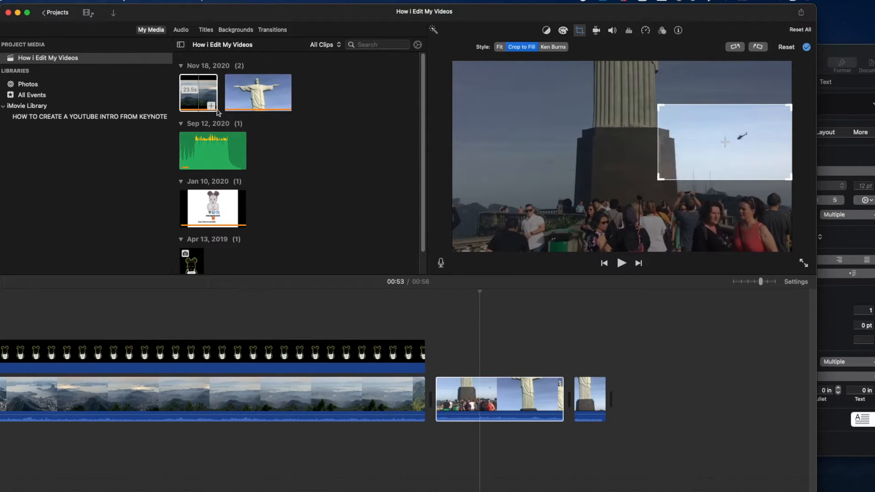
click(205, 89)
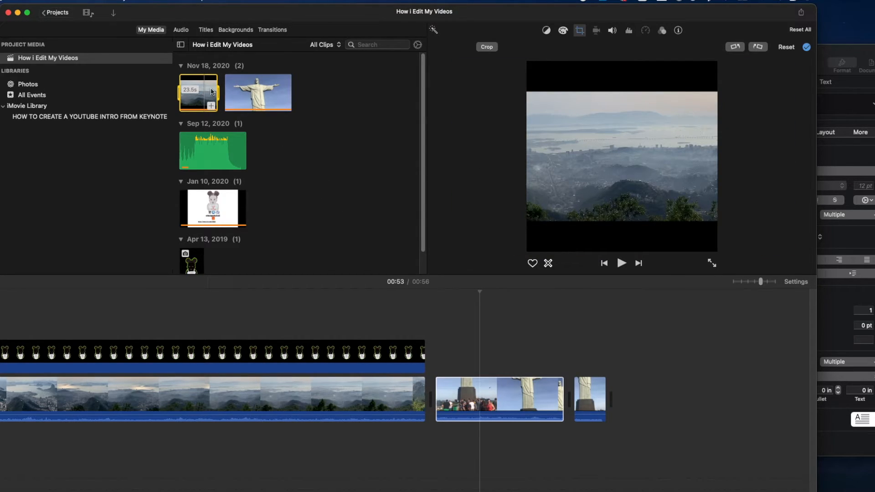
click(268, 95)
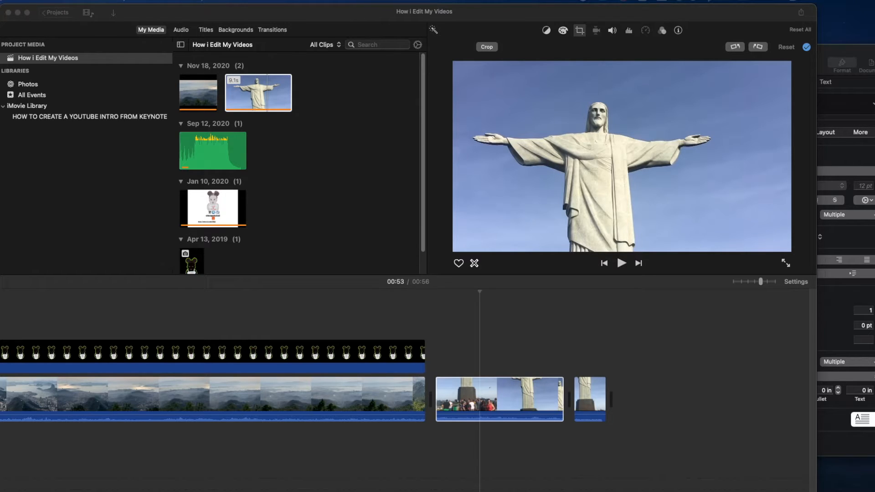
drag(873, 228, 670, 400)
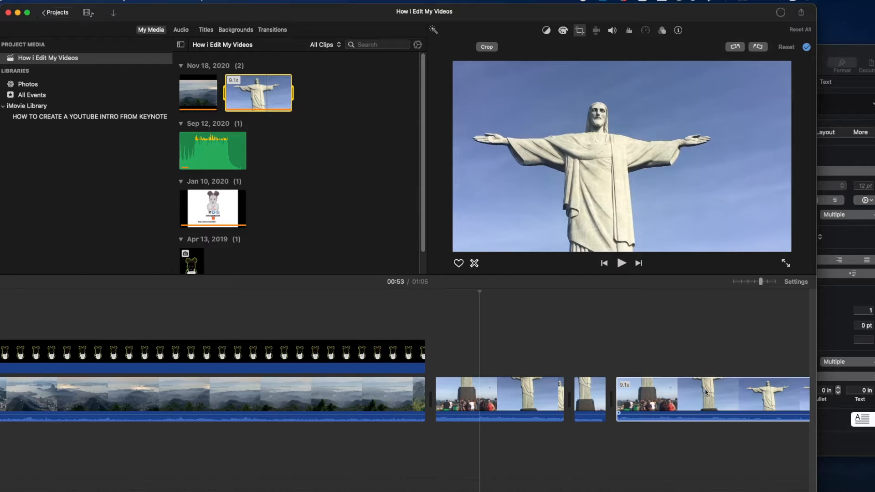
click(704, 395)
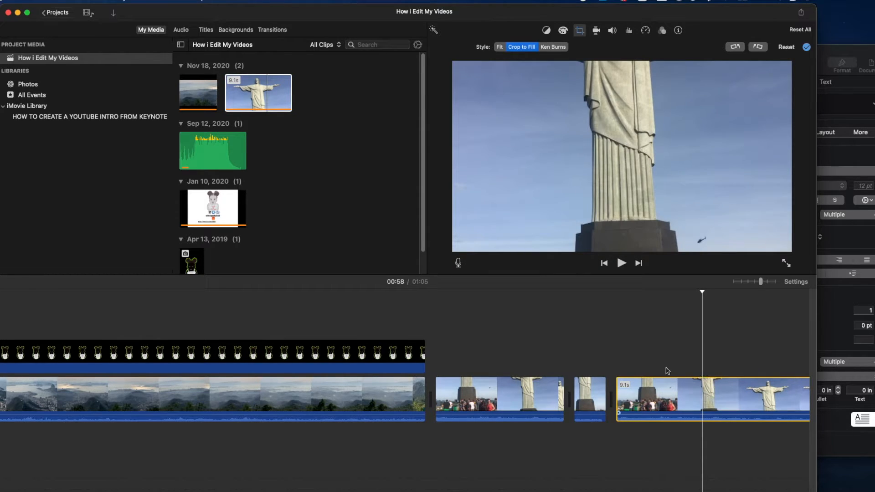
click(721, 387)
key(Delete)
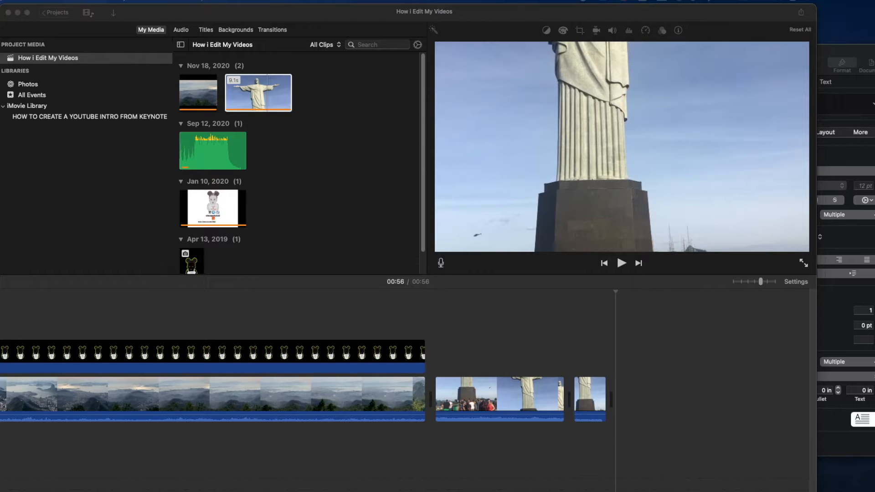
Bring the beach video into the project at the end of the timeline.
click(668, 390)
drag(825, 315, 643, 391)
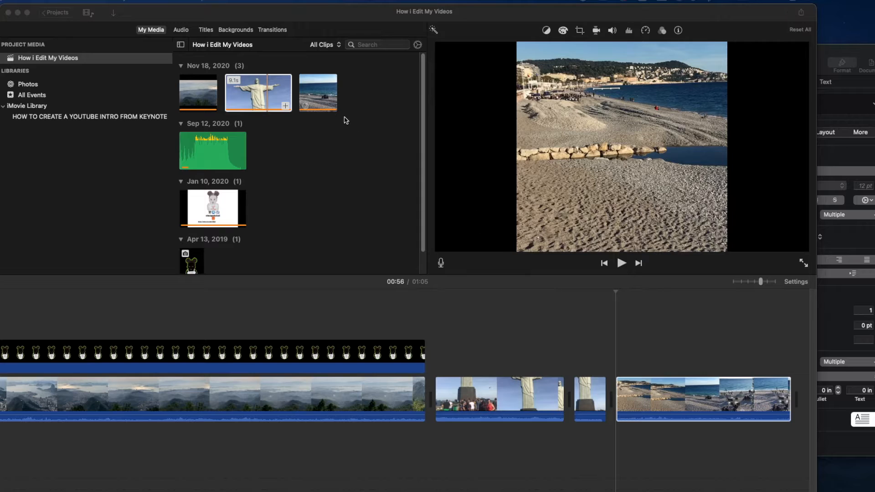
Crop the source beach clip in the project media to a small area around the seated group near the shoreline, and apply it.
click(328, 108)
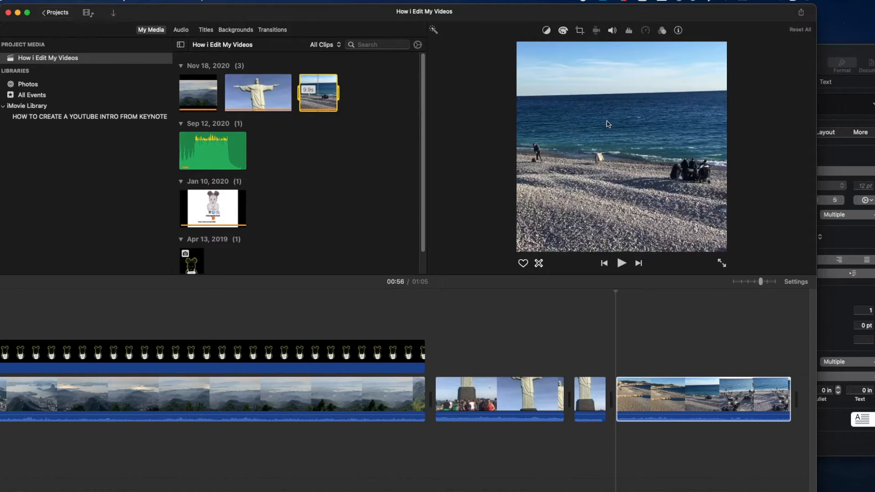
click(580, 31)
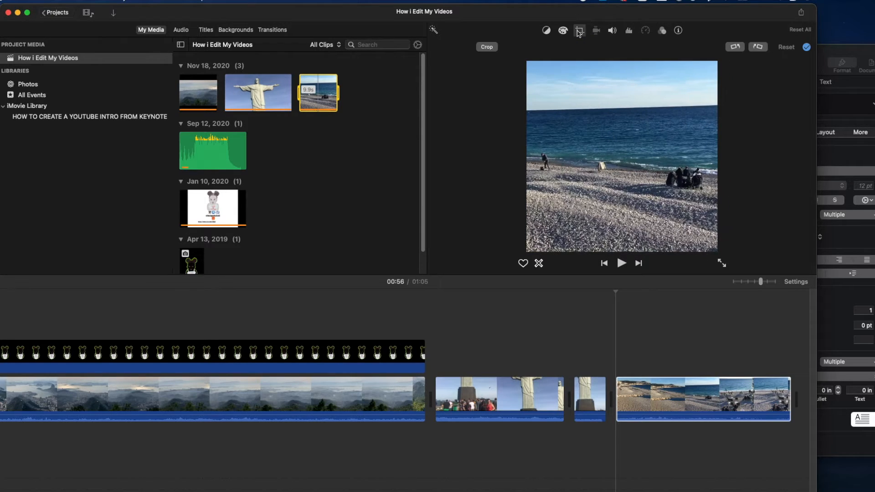
click(487, 47)
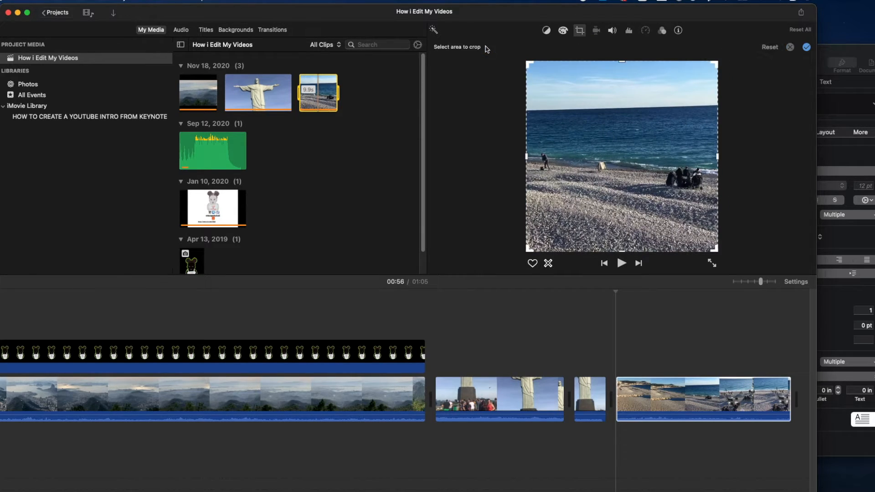
click(526, 157)
drag(526, 157, 584, 157)
drag(653, 63, 656, 149)
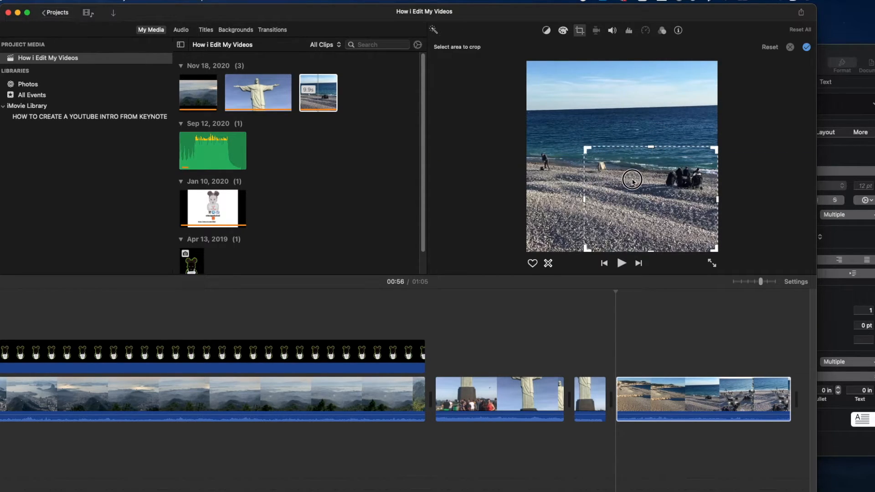
drag(587, 149, 527, 101)
drag(527, 176, 593, 176)
drag(657, 101, 656, 156)
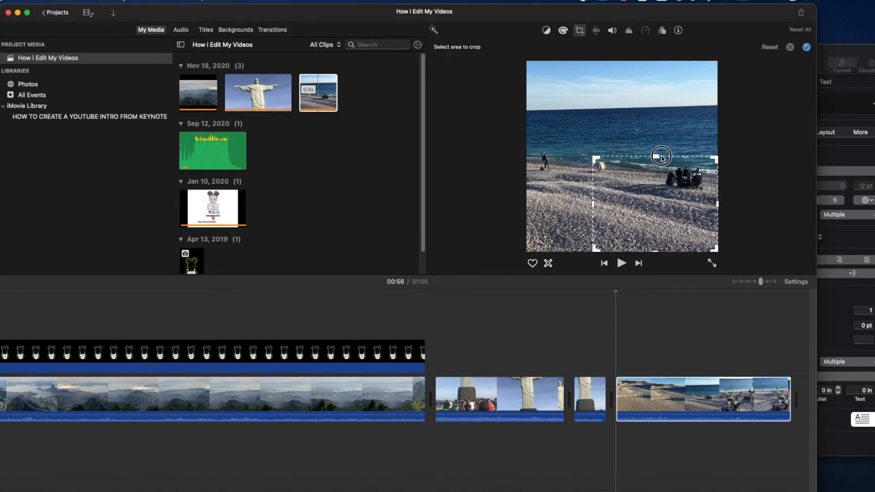
drag(658, 252, 662, 209)
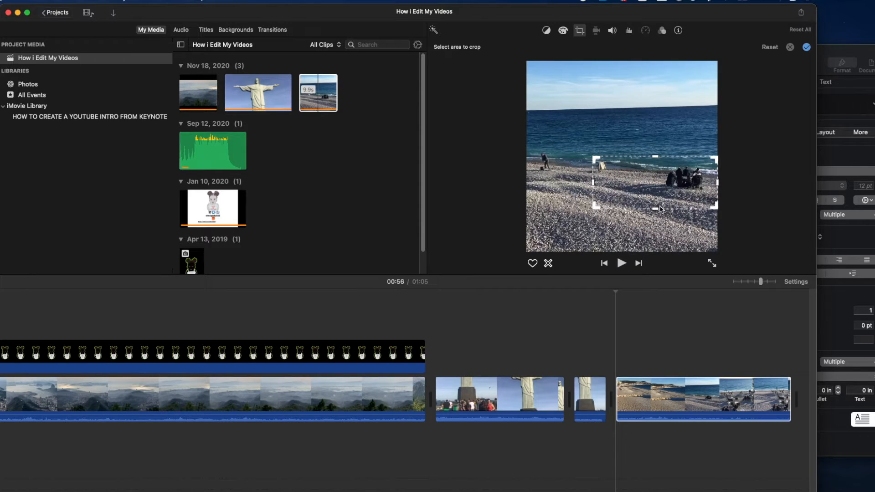
drag(592, 185, 650, 182)
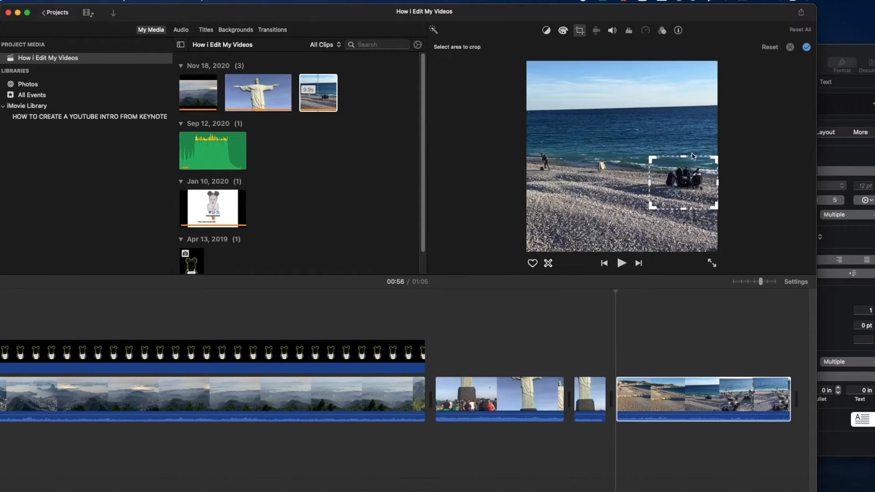
drag(686, 158, 683, 143)
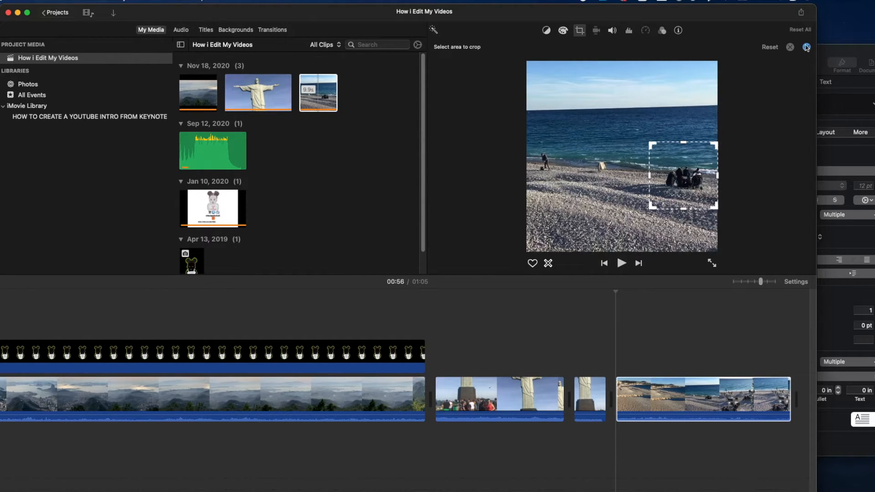
click(807, 47)
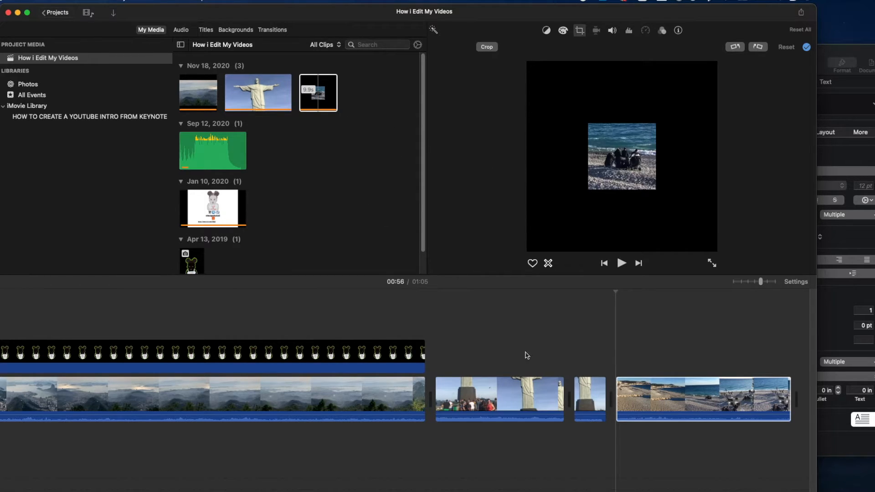
Replace the uncropped beach piece at the end of the timeline with the cropped beach clip from the project media.
key(Delete)
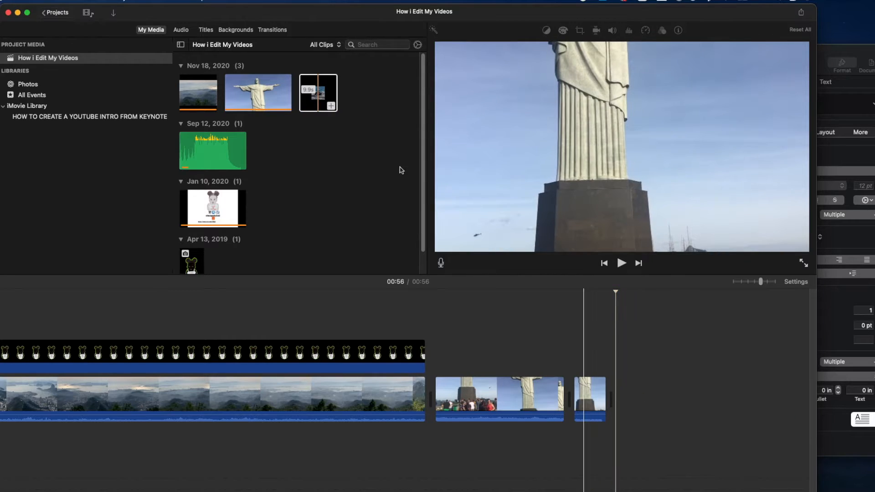
click(331, 105)
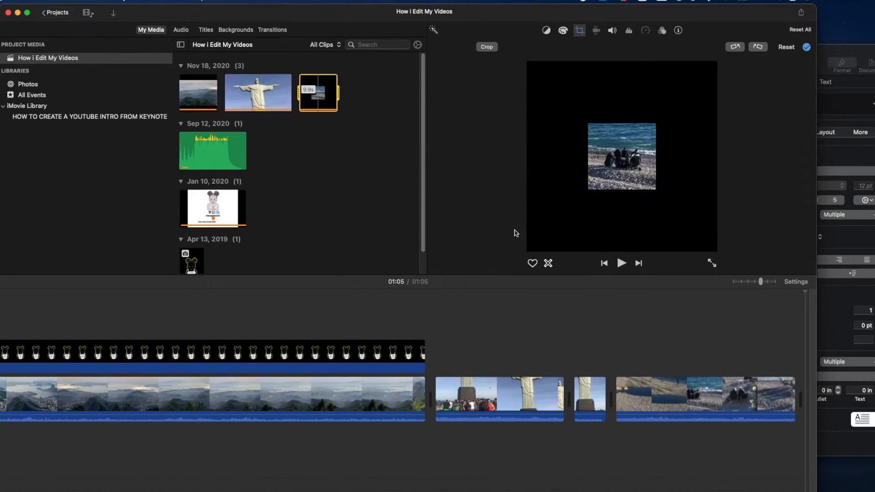
click(572, 379)
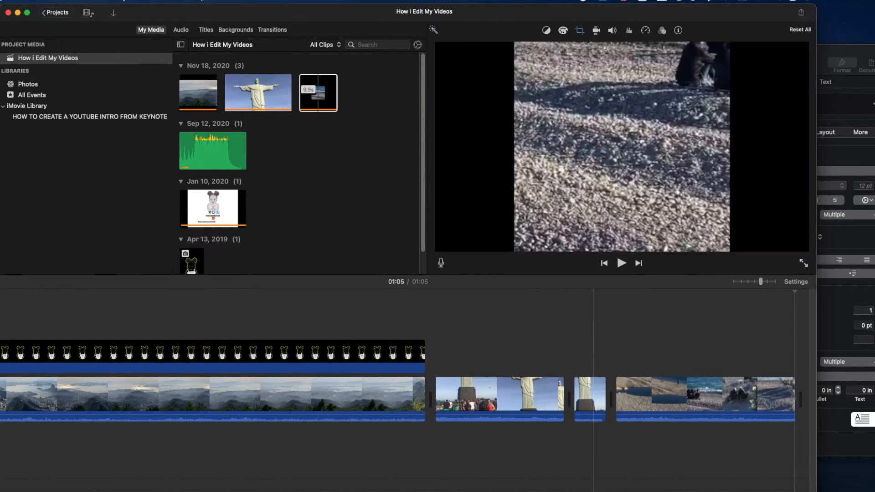
Crop the beach piece at the end of the timeline to its lower pebble area with Crop to Fill, and play it back.
drag(601, 491, 664, 491)
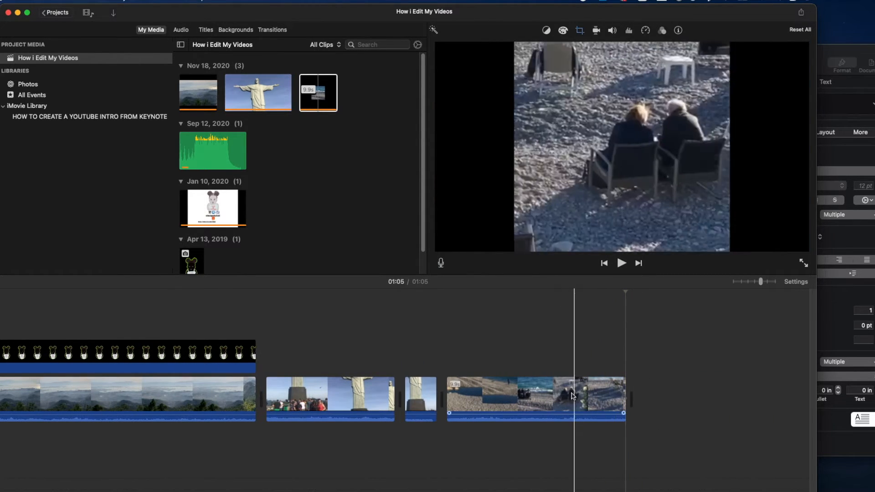
click(528, 396)
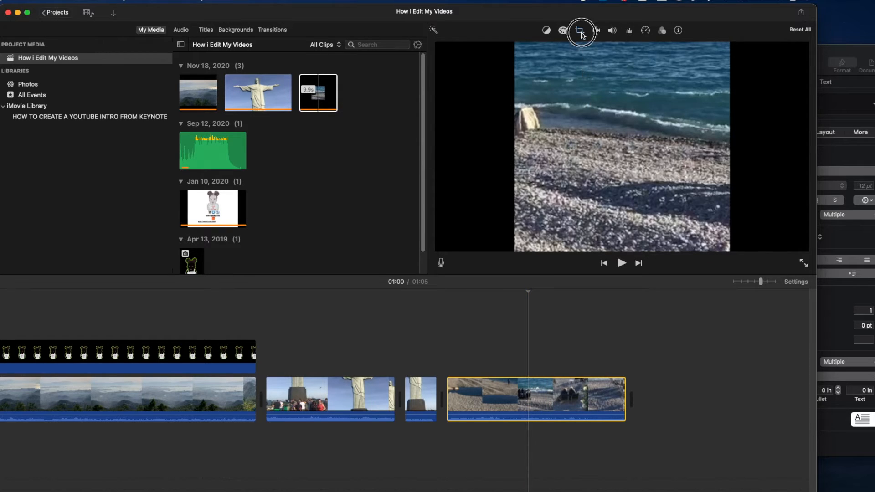
click(581, 32)
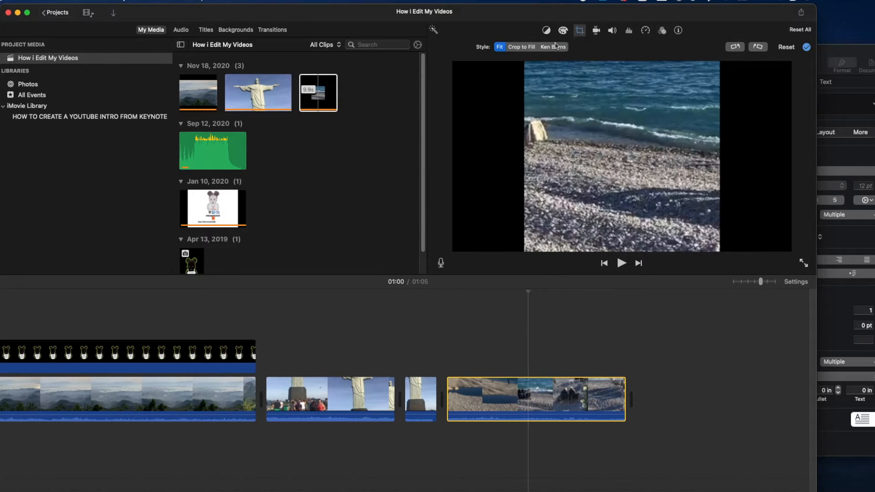
click(515, 47)
mouse_move(625, 127)
mouse_down()
mouse_move(634, 202)
mouse_move(619, 203)
mouse_move(630, 139)
mouse_move(623, 127)
mouse_up()
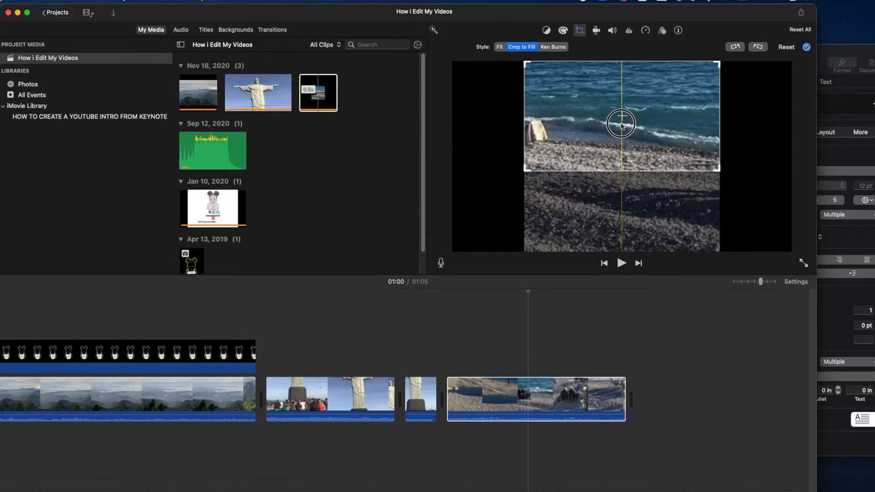
click(500, 48)
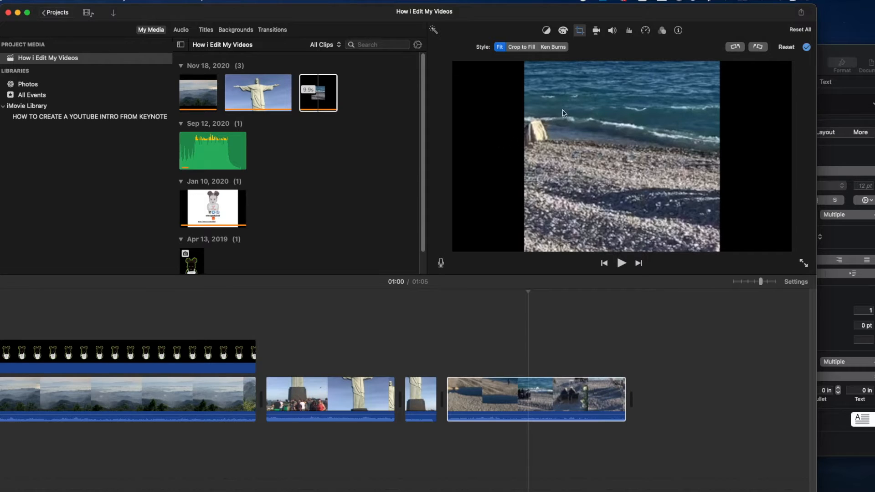
click(524, 49)
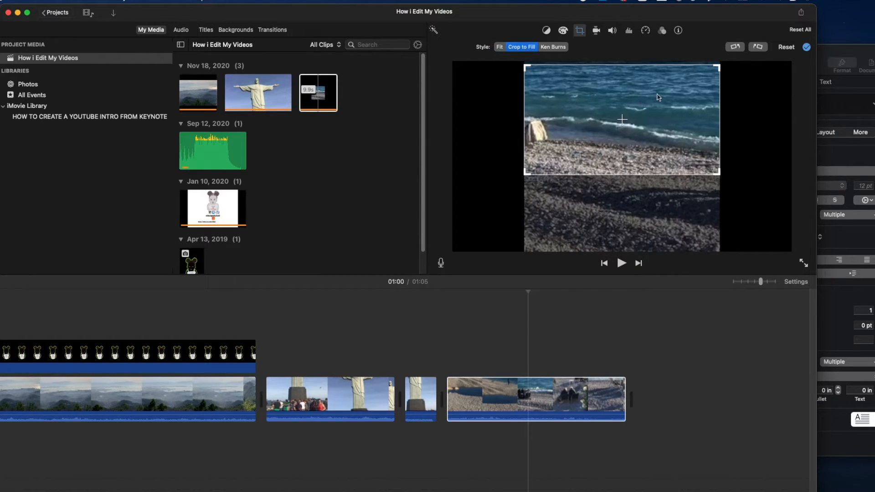
drag(666, 131, 666, 208)
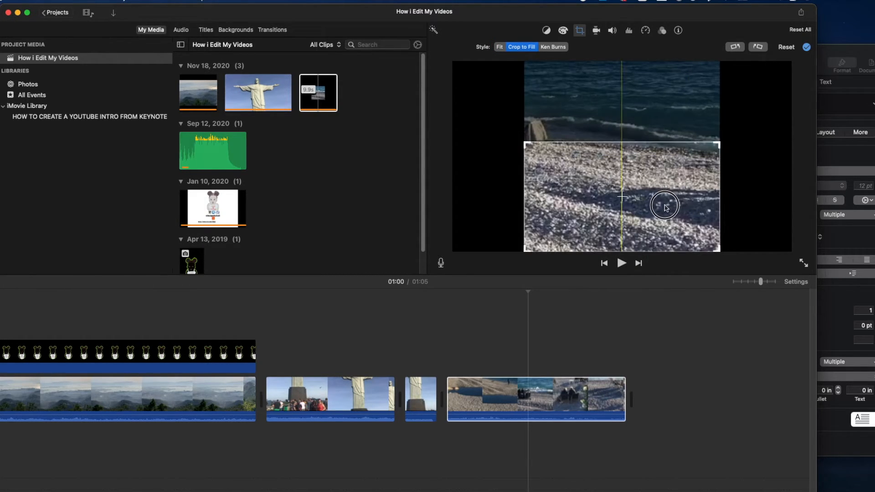
click(807, 47)
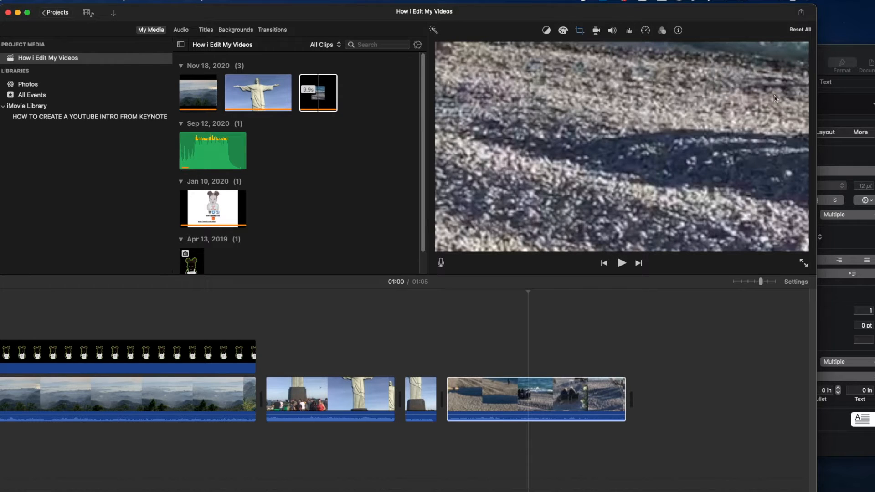
click(413, 404)
key(space)
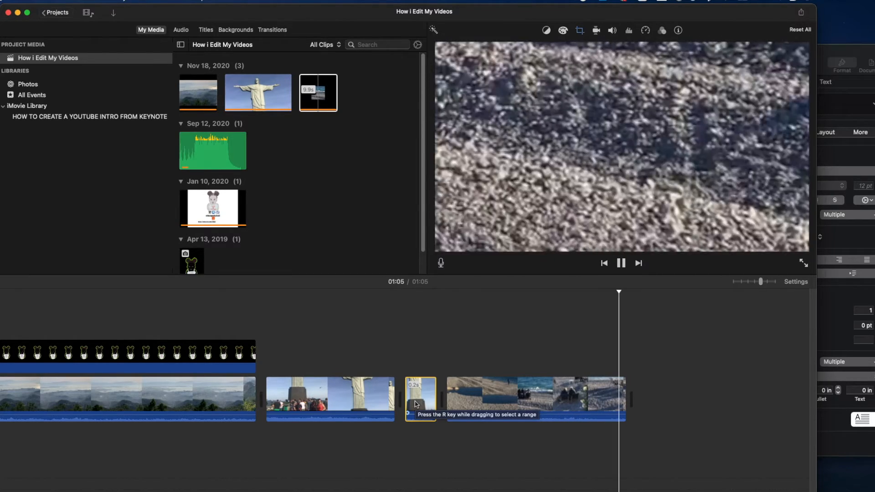
Move the beach piece's crop frame up to the shoreline with the deck chair, apply it, and play the result.
click(546, 401)
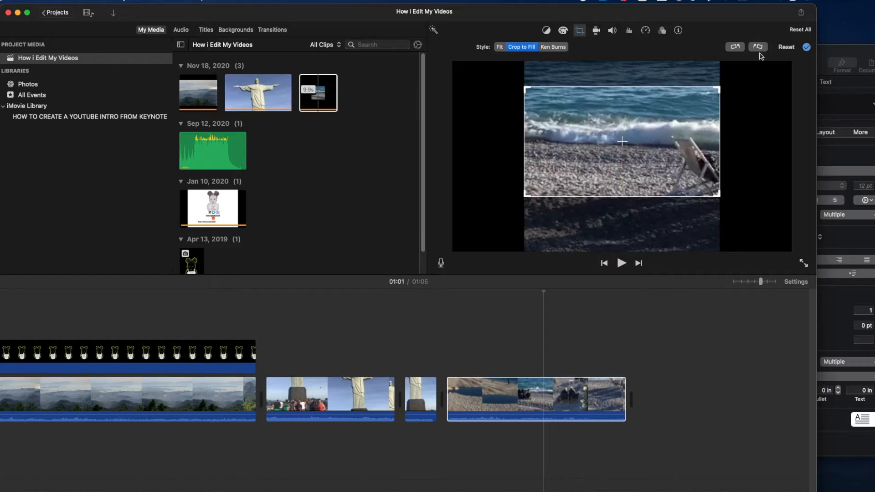
click(418, 384)
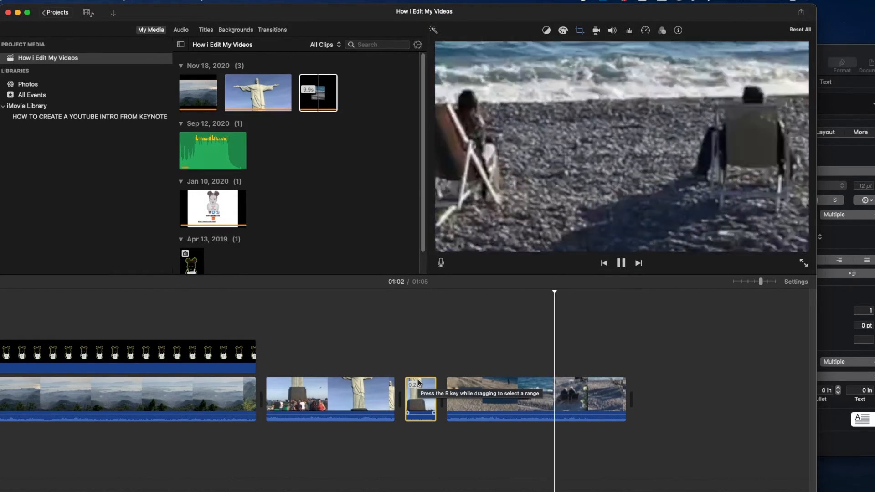
key(space)
click(704, 405)
Show the music library and search it for YouTube.
click(185, 32)
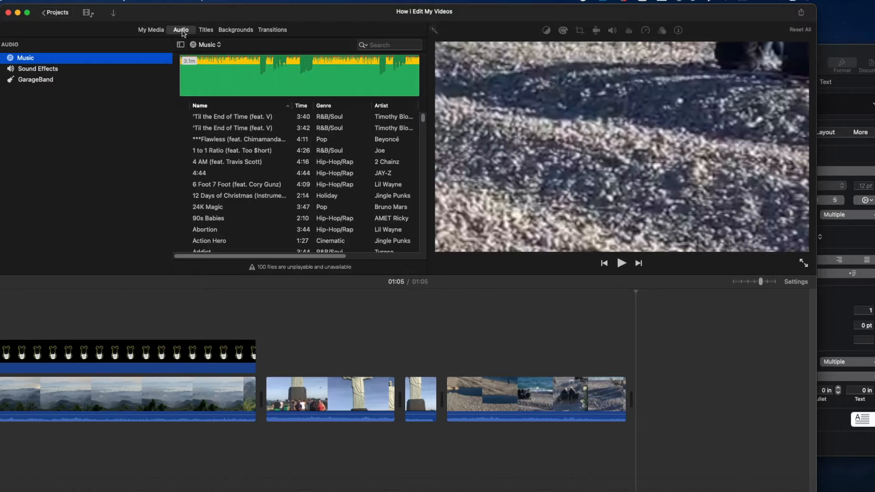
scroll(241, 192, down, 10)
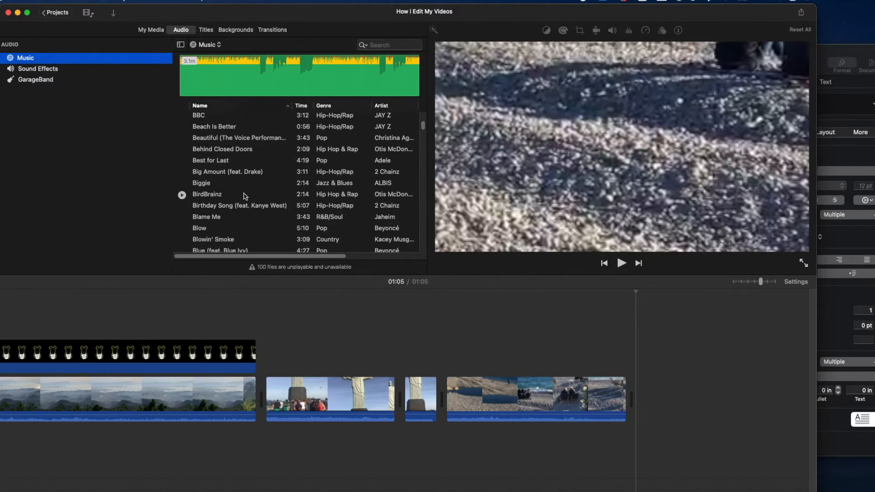
scroll(240, 188, down, 15)
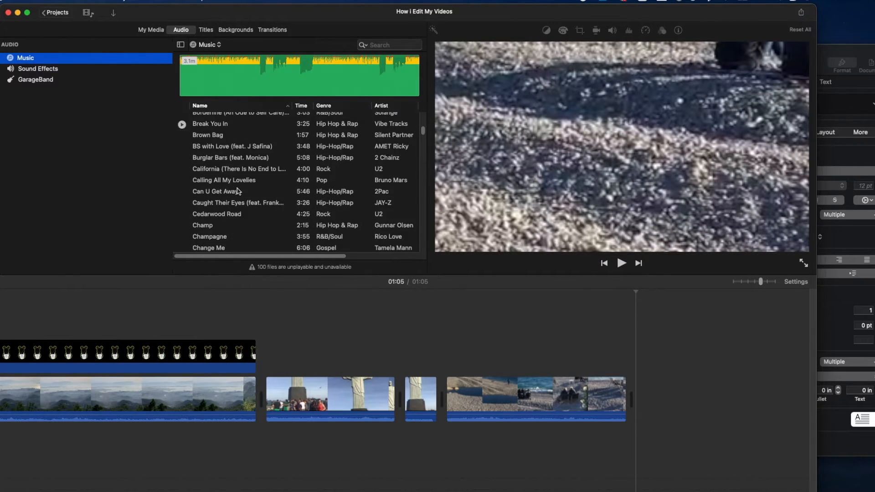
scroll(241, 189, down, 15)
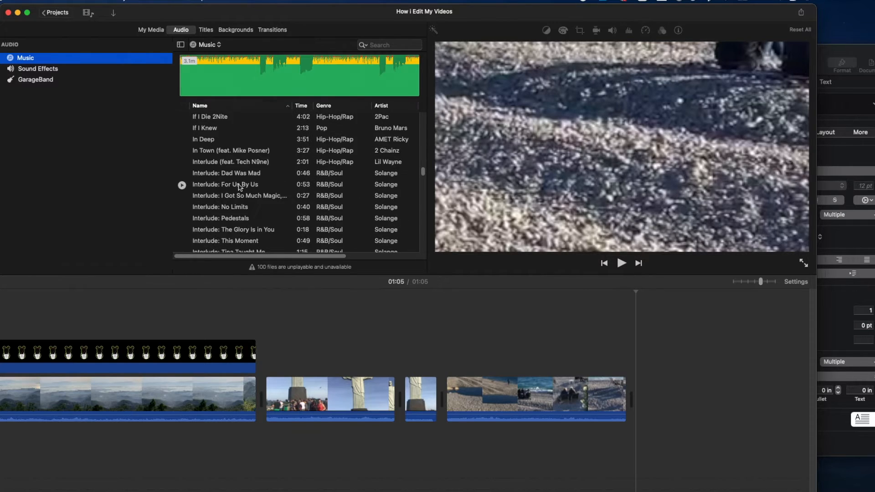
scroll(240, 186, down, 15)
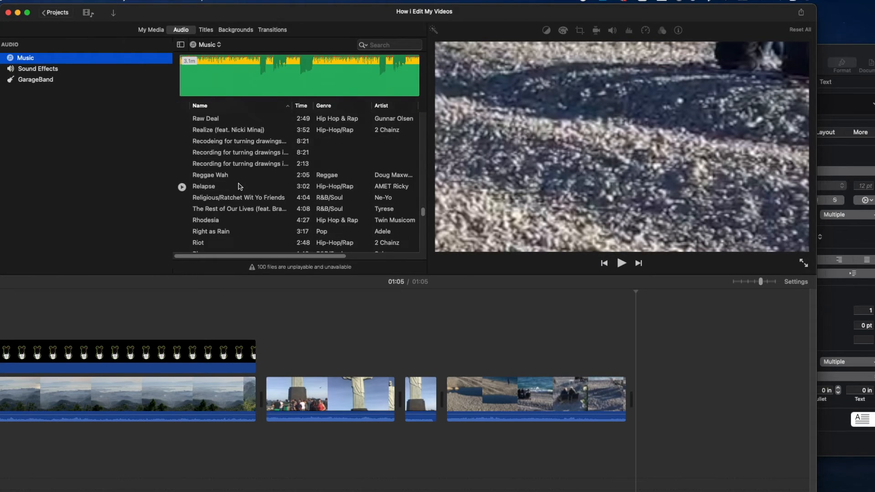
scroll(241, 187, down, 5)
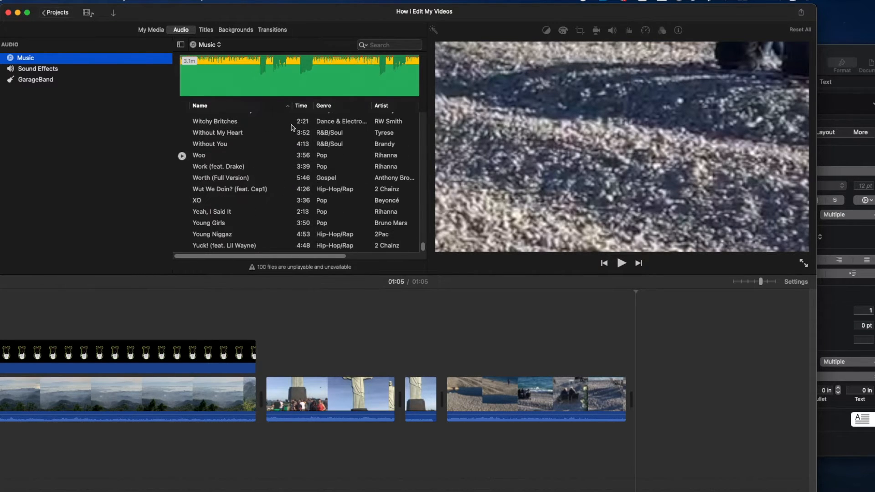
click(372, 44)
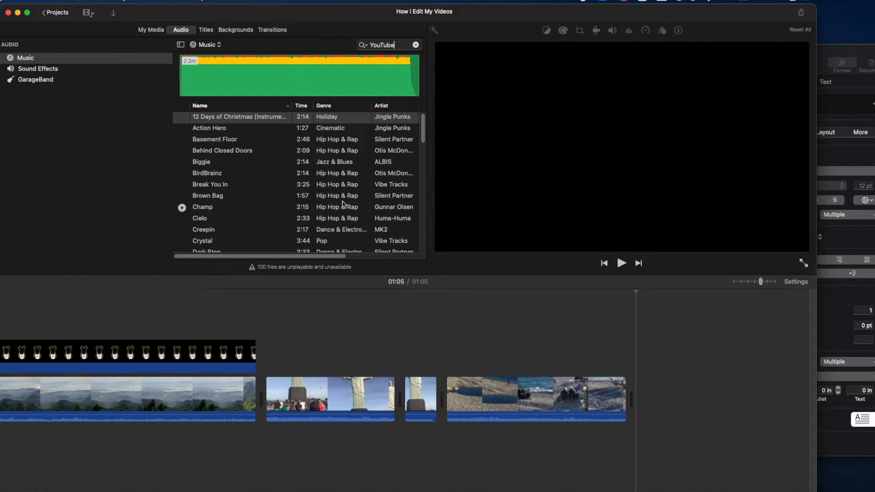
Look through the YouTube music tracks and preview Lake Eerie.
scroll(264, 197, down, 15)
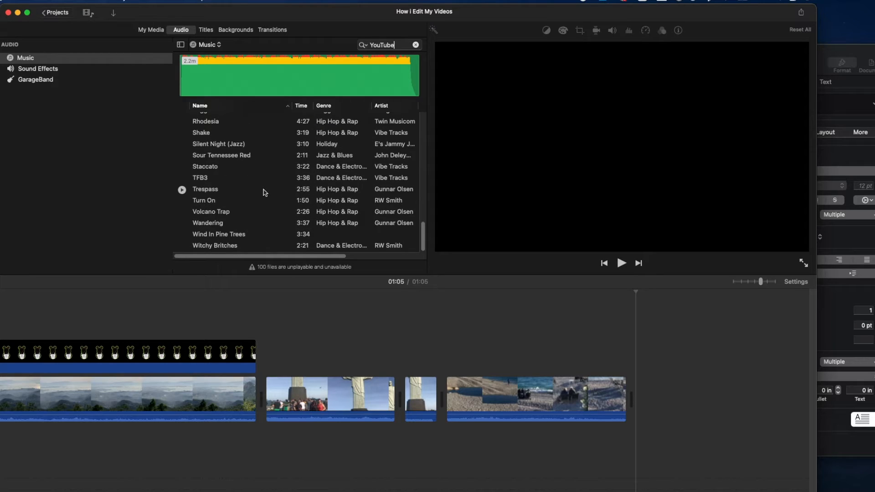
scroll(265, 192, up, 2)
scroll(265, 192, up, 15)
scroll(265, 191, up, 12)
scroll(265, 192, down, 10)
scroll(264, 191, down, 5)
scroll(269, 204, up, 4)
scroll(267, 201, up, 5)
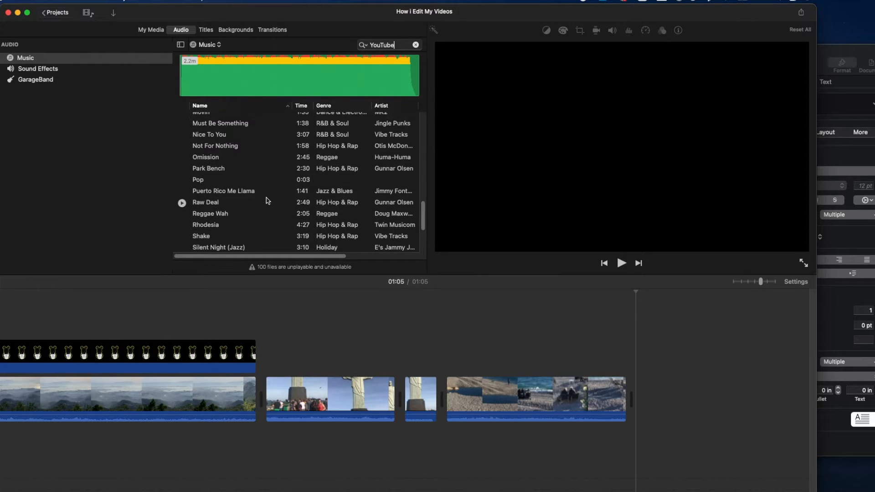
scroll(268, 200, up, 1)
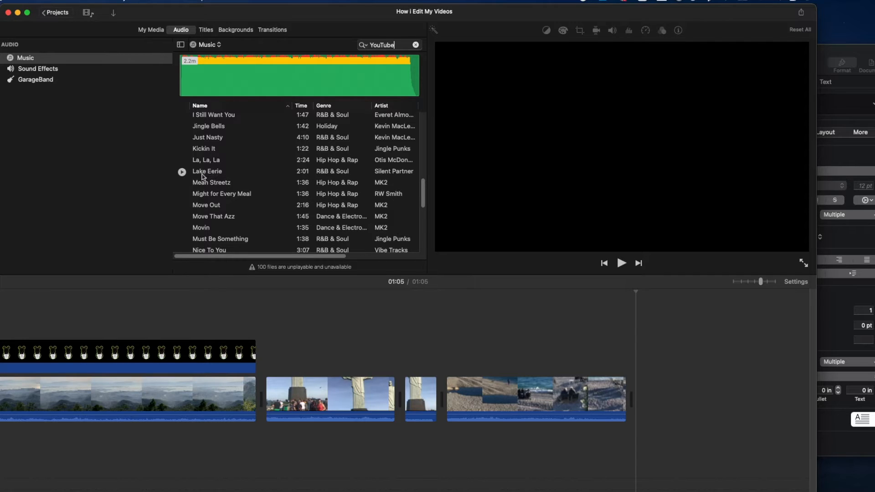
click(182, 172)
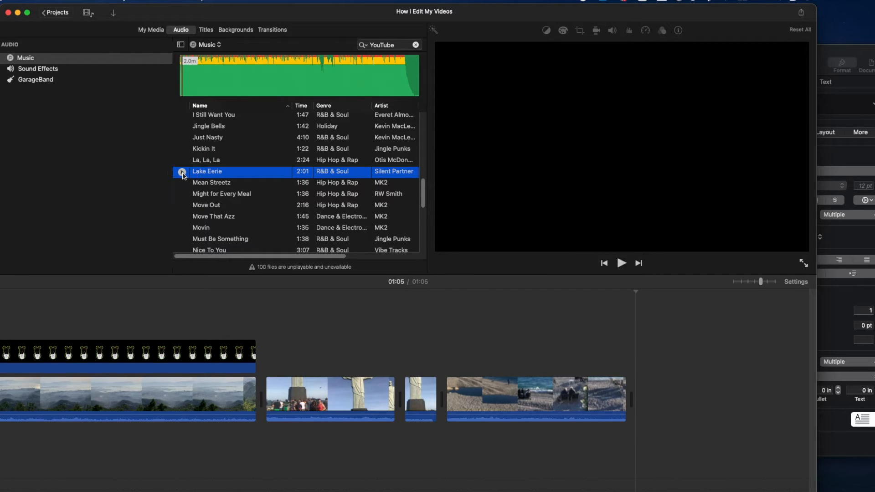
Add Lake Eerie as background music starting at the city clip with the Welcome to Rio title.
click(408, 344)
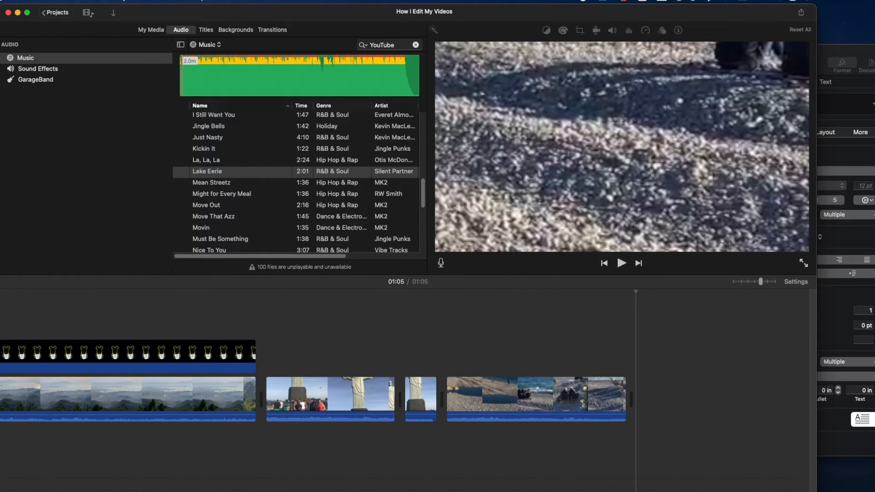
scroll(313, 479, left, 15)
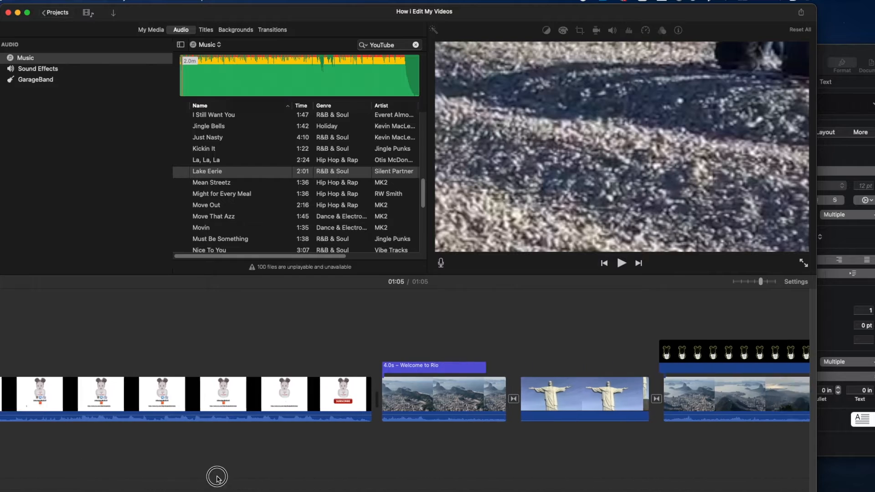
scroll(217, 478, right, 5)
drag(203, 174, 185, 477)
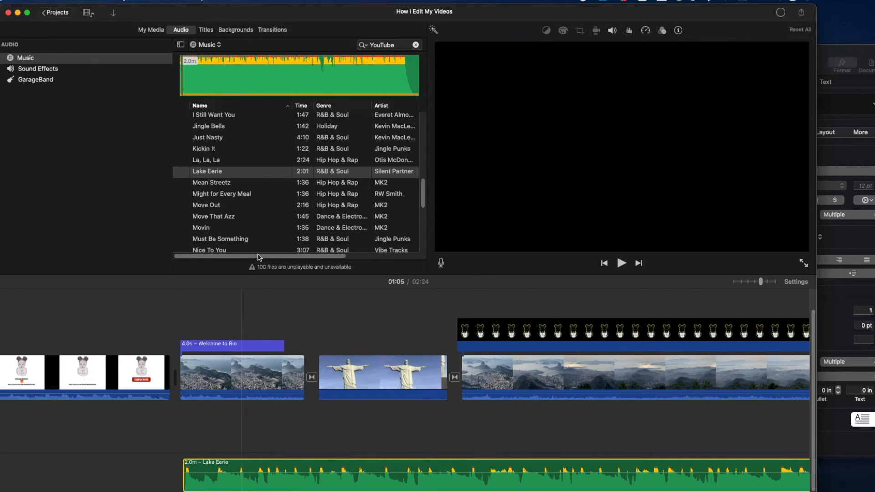
Browse the sound effects list and preview Night Camp.
click(43, 69)
scroll(219, 220, down, 5)
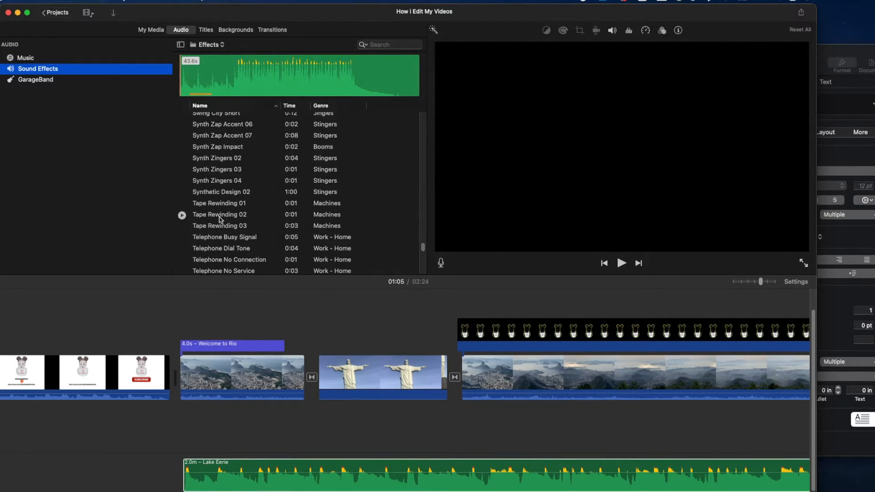
scroll(220, 219, down, 8)
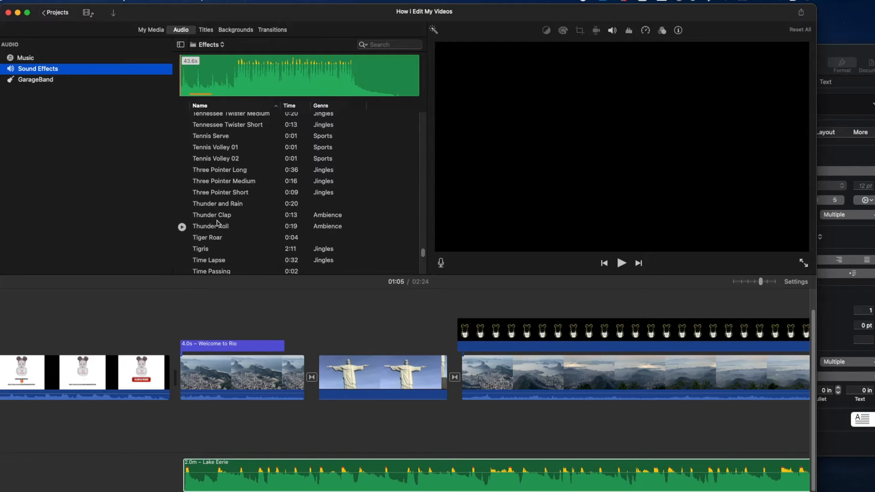
scroll(217, 236, down, 5)
scroll(221, 251, down, 5)
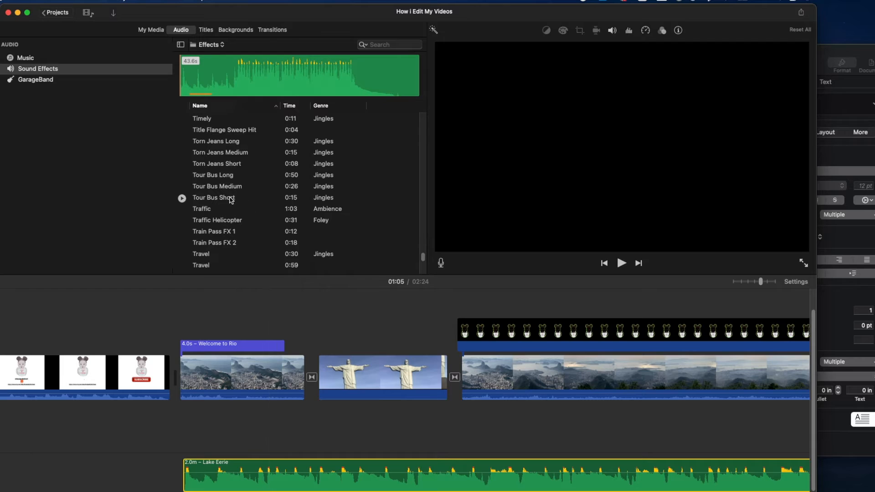
scroll(200, 203, down, 15)
scroll(207, 202, up, 12)
scroll(208, 202, up, 20)
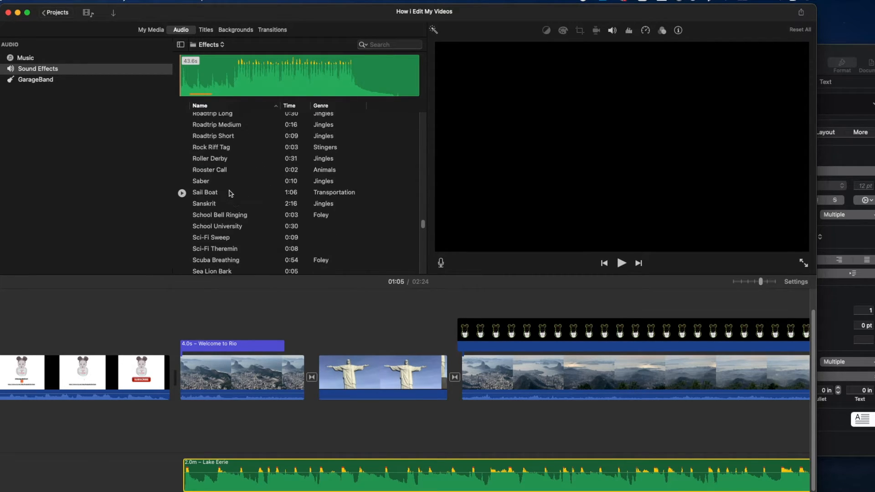
scroll(230, 193, up, 10)
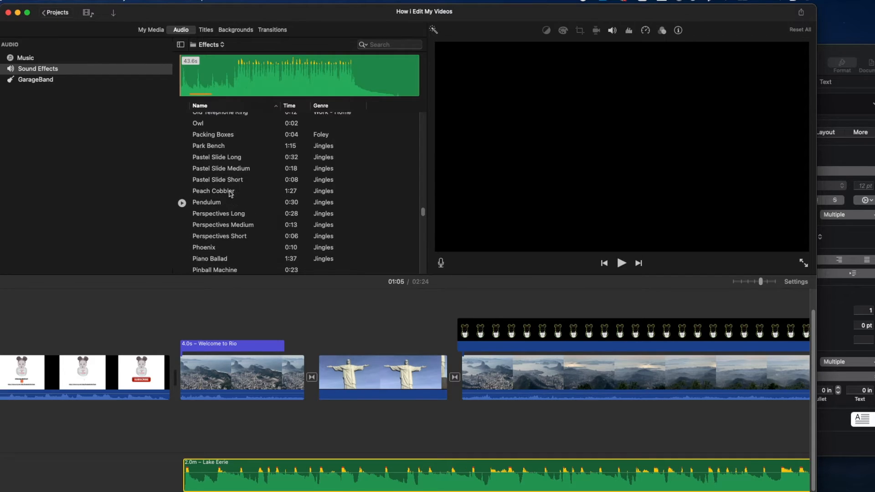
scroll(230, 194, up, 5)
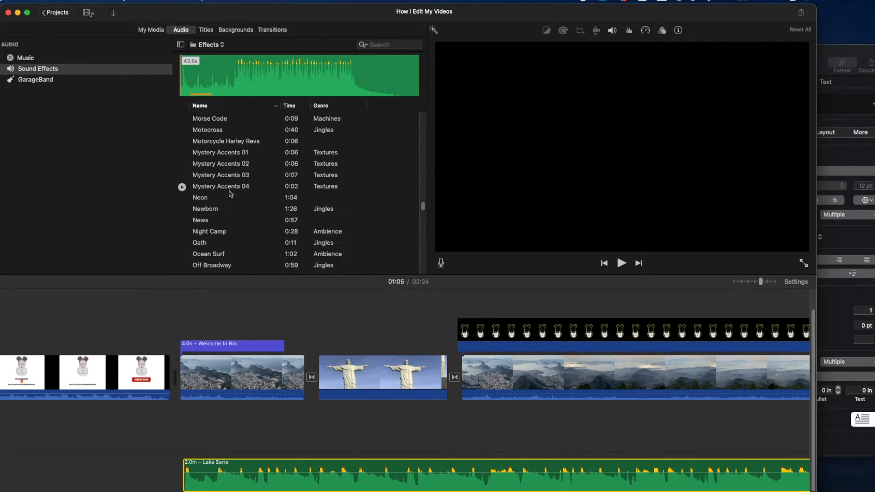
click(189, 235)
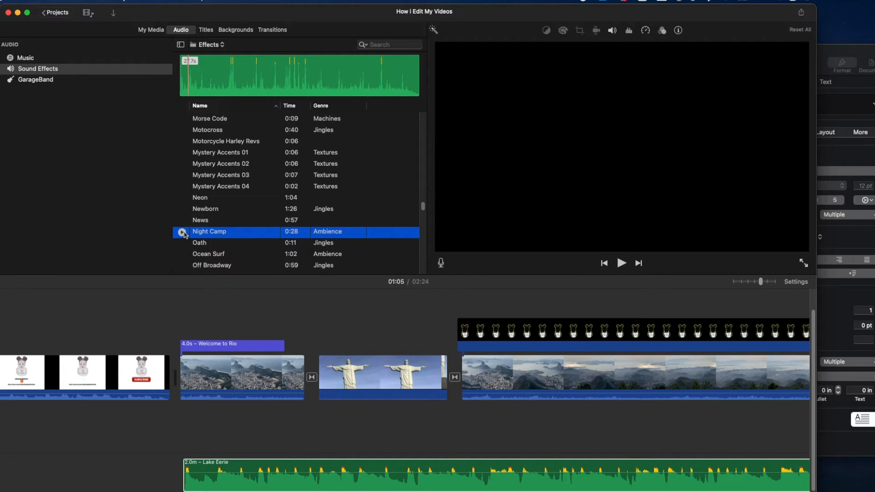
Preview the Ocean Surf sound effect and attach it beneath the statue clip, starting at that clip's beginning.
scroll(205, 228, up, 5)
scroll(228, 221, down, 6)
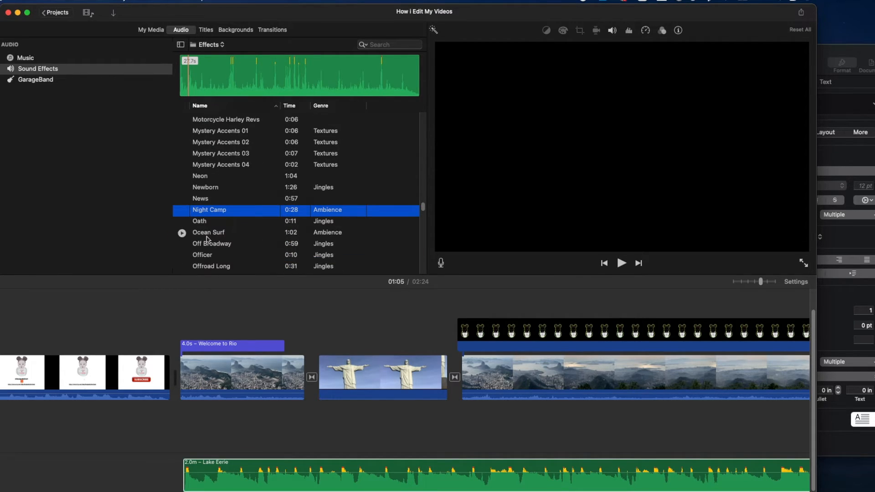
click(182, 234)
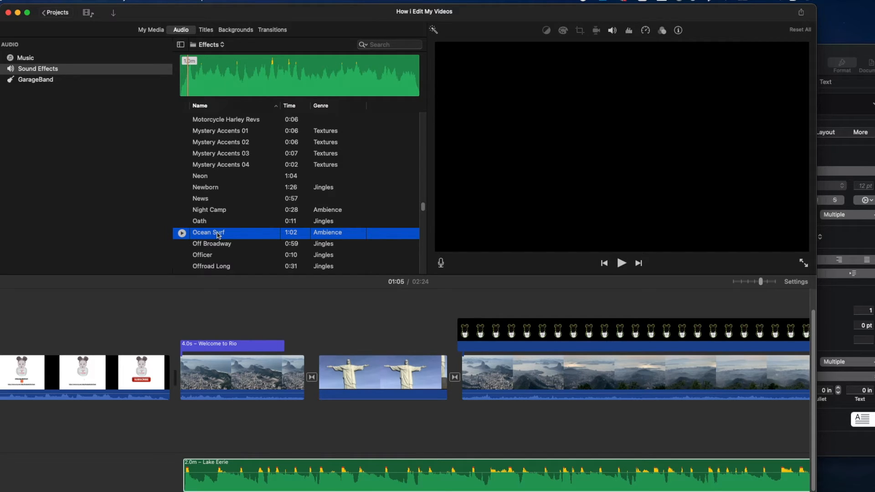
drag(329, 360, 320, 424)
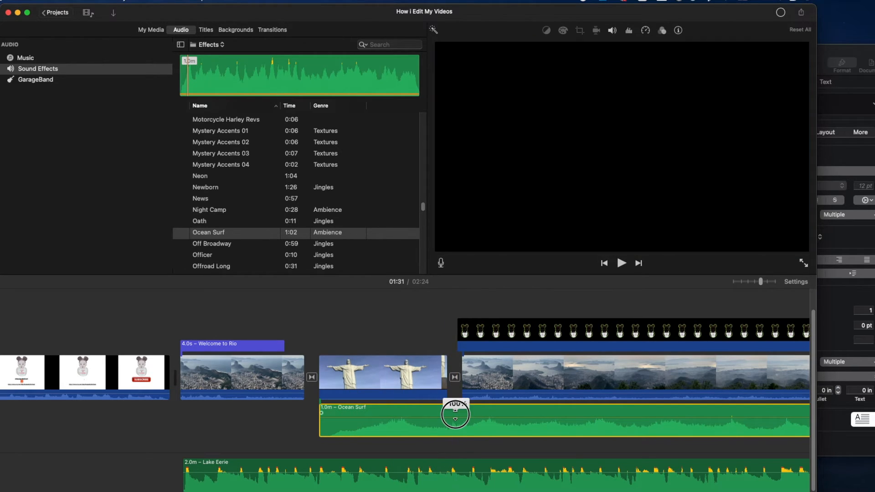
Split the Ocean Surf sound effect at the end of the statue clip and delete the remainder.
key(super+b)
click(497, 414)
key(BackSpace)
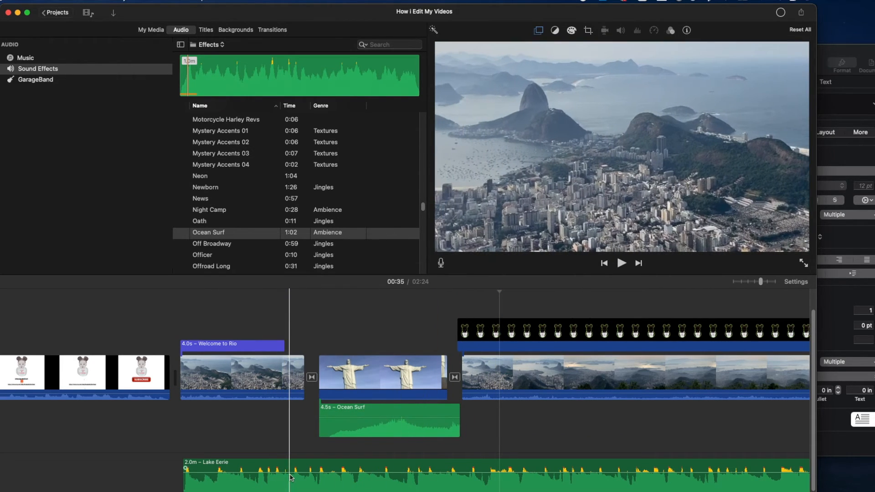
Lower the volume of the Lake Eerie background music and play the opening Rio clips to check it.
drag(290, 471, 296, 480)
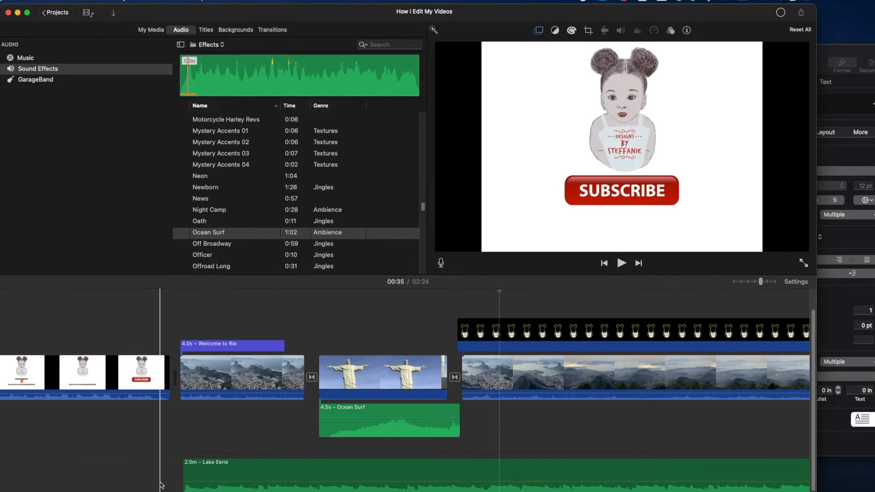
click(167, 484)
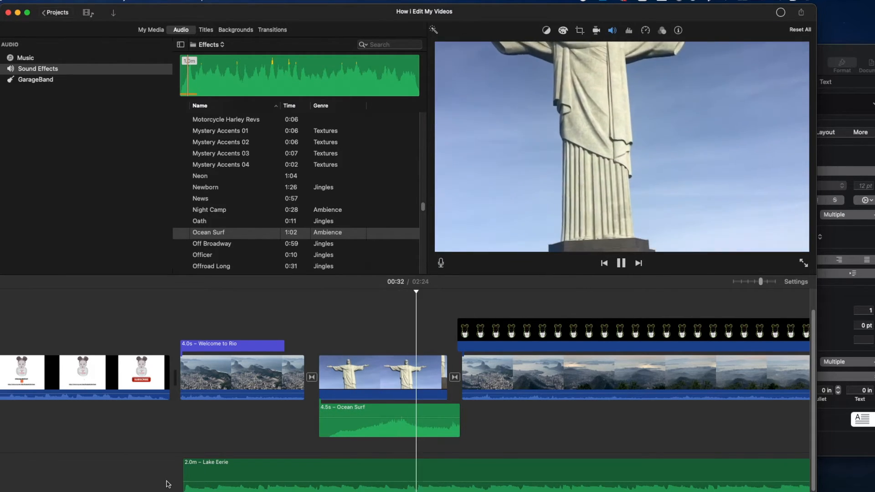
key(space)
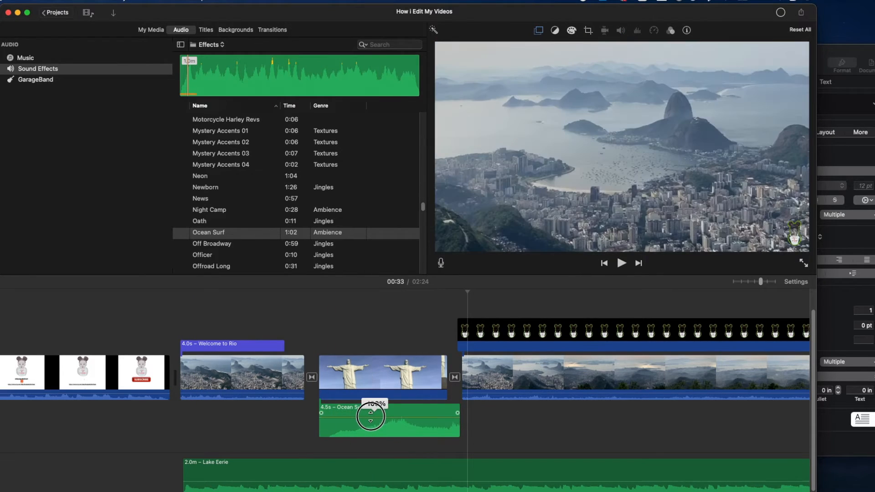
Lower the volume of the Ocean Surf sound effect under the statue clip and play that section back.
click(314, 437)
key(space)
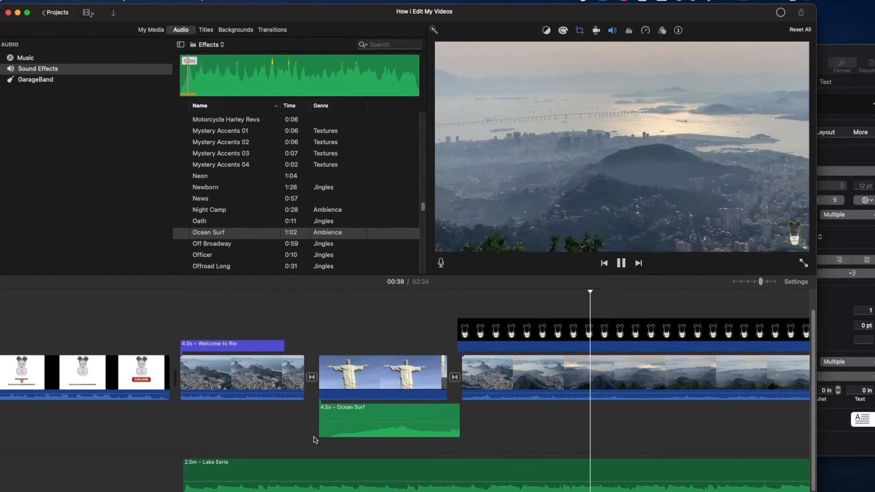
key(space)
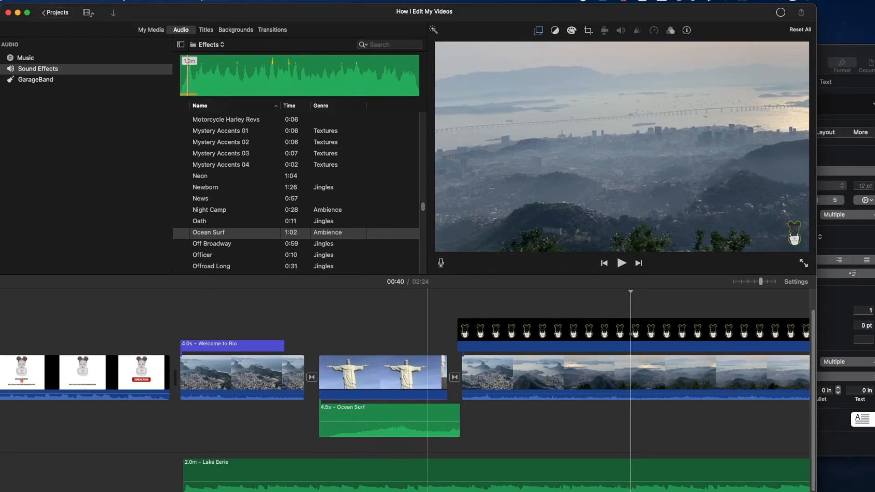
Extend the logo overlay to the end of the short statue clip that precedes the beach clip.
scroll(411, 482, right, 10)
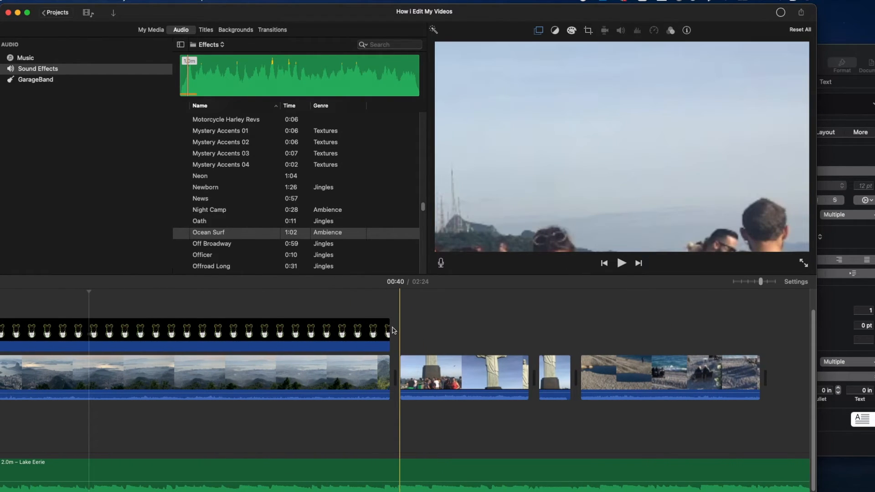
drag(392, 331, 574, 335)
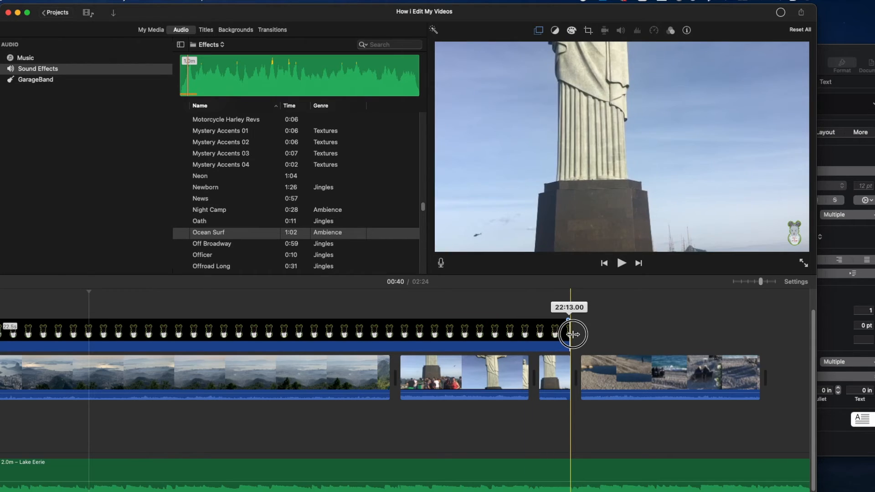
Delete the beach clip and both statue clips following the landscape clip, and trim the logo overlay to the landscape clip's end.
click(644, 362)
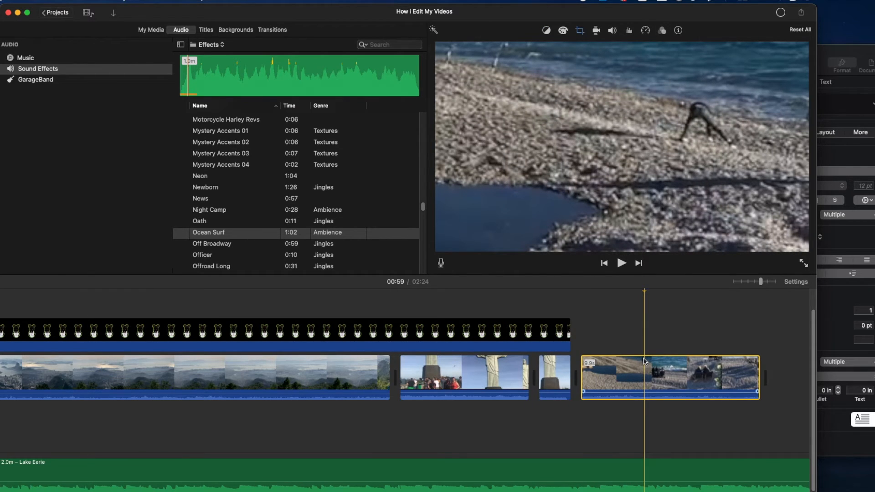
key(Delete)
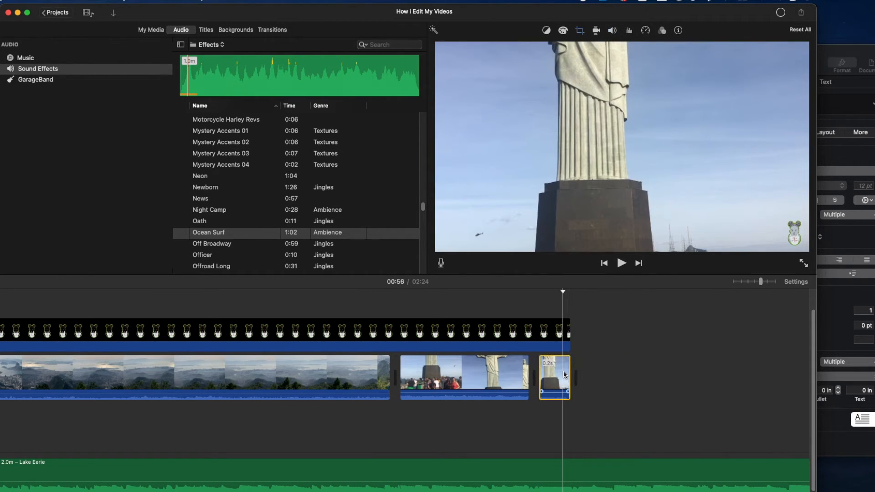
key(Delete)
click(462, 379)
key(Delete)
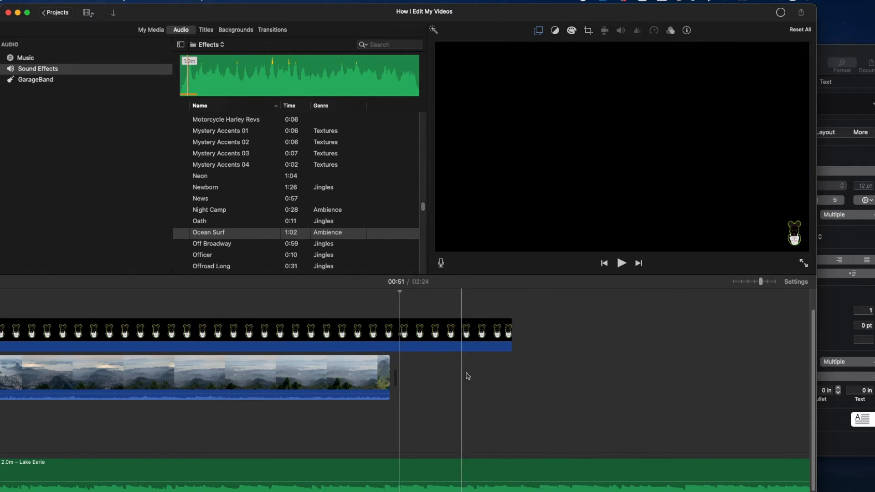
drag(511, 332, 390, 340)
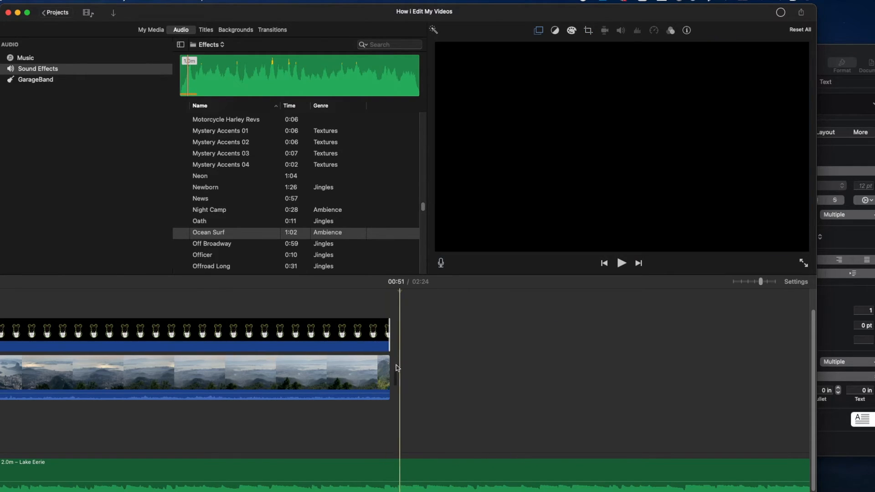
click(395, 464)
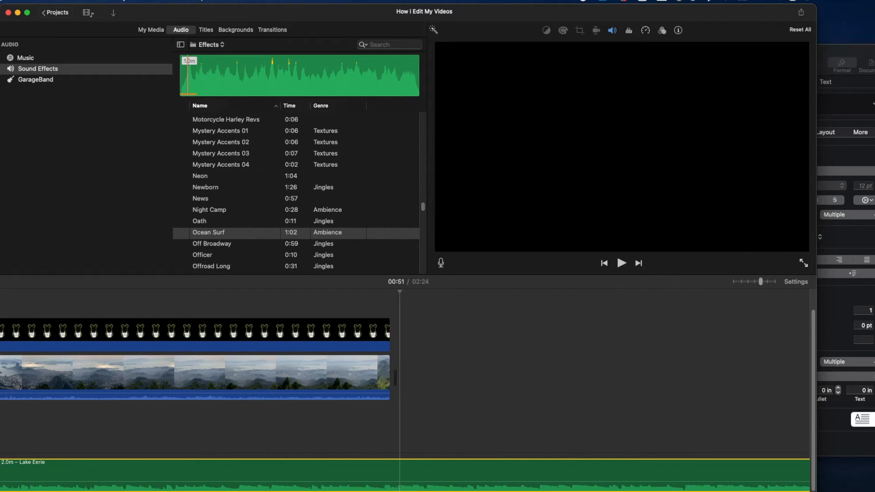
Add the social media end card image after the landscape clip and extend it to end at about 01:12.
drag(811, 301, 440, 375)
click(440, 375)
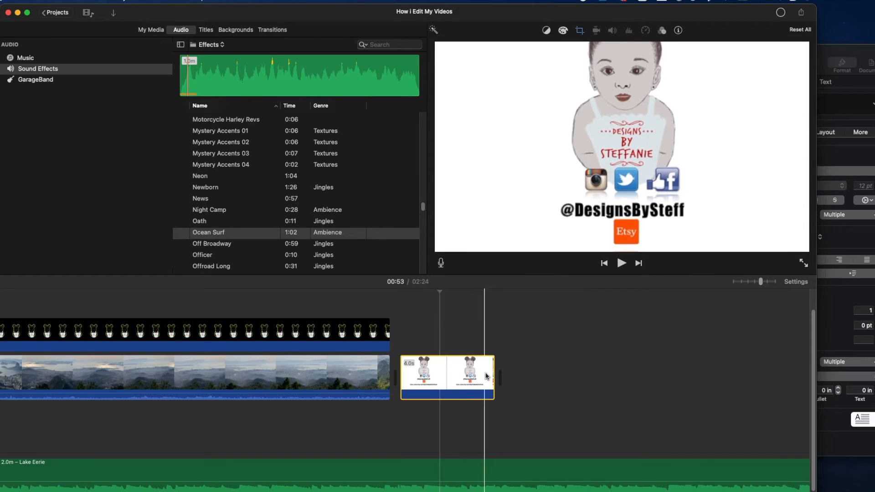
drag(495, 373, 739, 373)
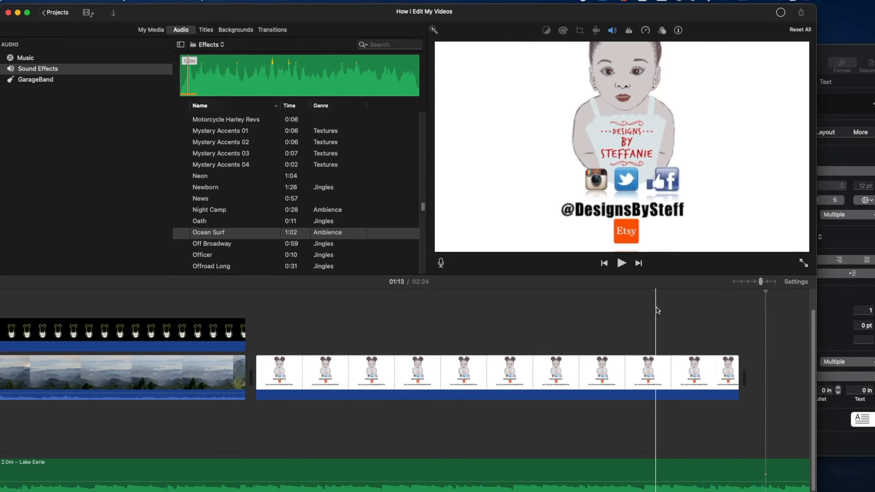
click(637, 374)
click(556, 372)
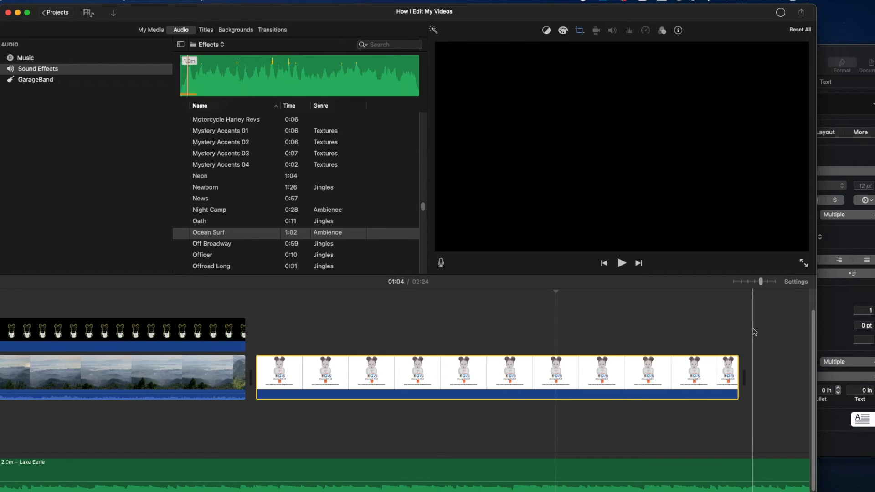
Add a Fade to Black transition at the end of the end card clip.
click(276, 31)
drag(141, 106, 725, 367)
click(708, 369)
click(684, 371)
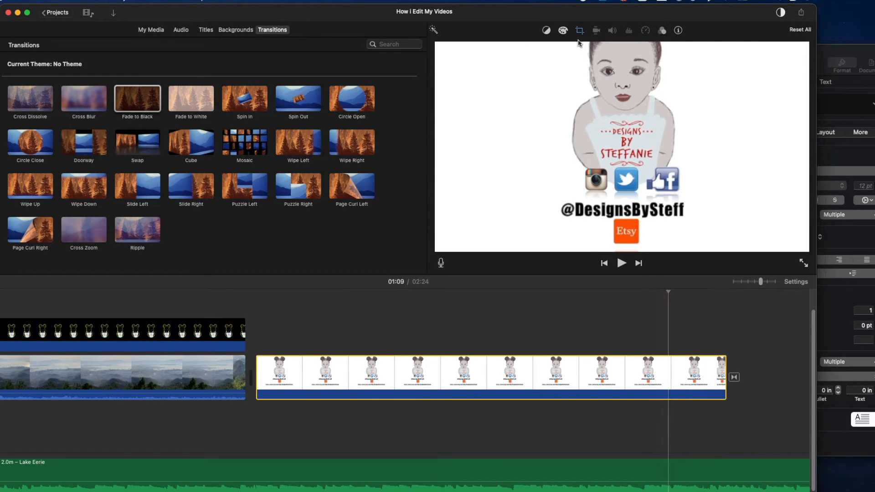
Enlarge the end card's Ken Burns start and end frames, placing the end frame lower to include the shop web address, and apply the crop.
click(579, 30)
drag(514, 95, 510, 66)
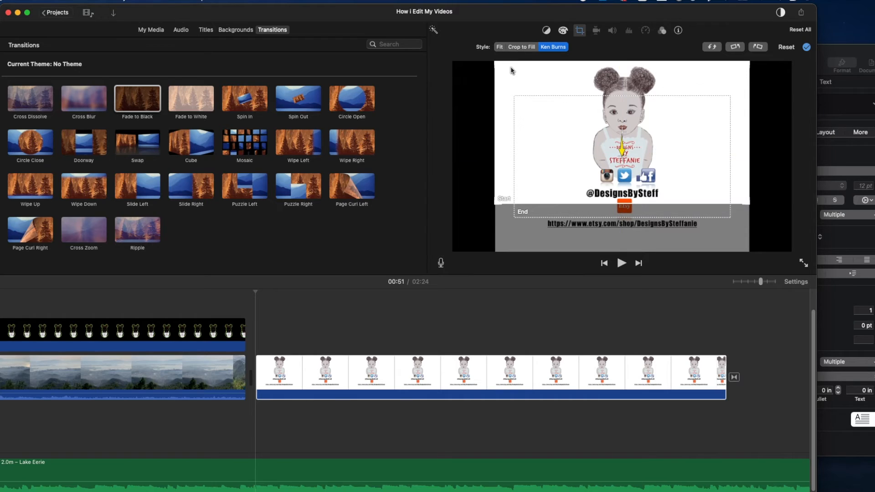
drag(532, 220, 514, 240)
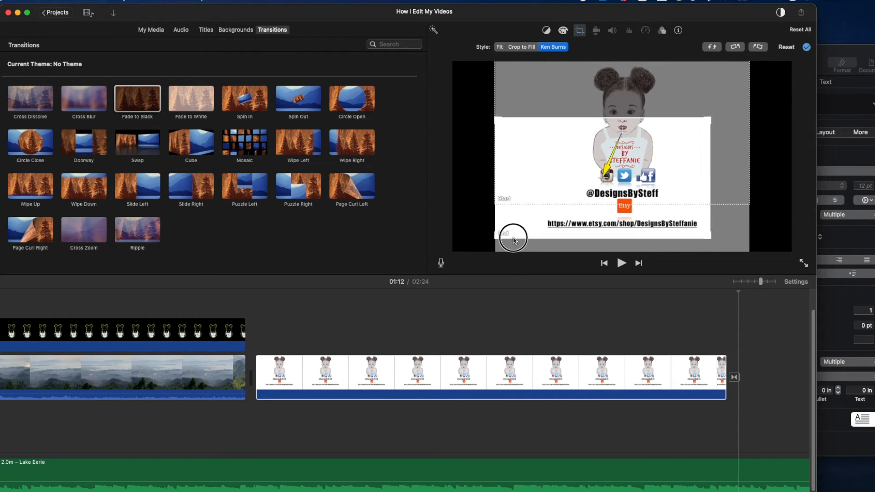
drag(710, 118, 758, 92)
click(807, 48)
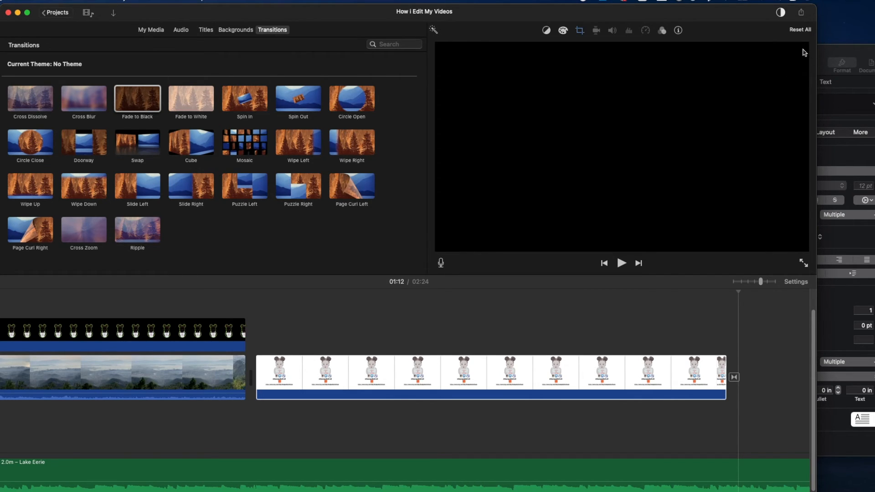
Extend the logo overlay to the end of the end card and cut off the Lake Eerie music after the closing transition.
drag(243, 328, 726, 343)
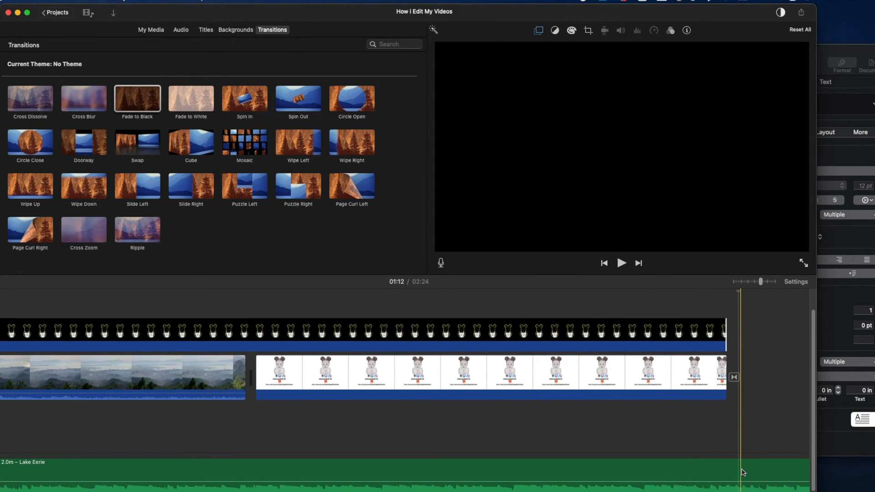
click(741, 473)
key(cmd+b)
click(766, 471)
key(Delete)
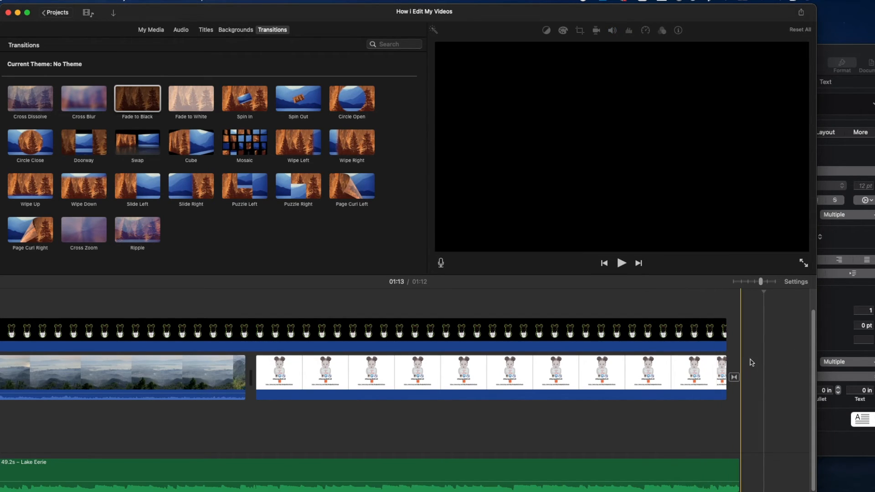
Return to the opening title and examine the available title styles, including Standard, Line, Far Far Away, Pixie Dust and Scrolling Credits.
drag(760, 283, 774, 282)
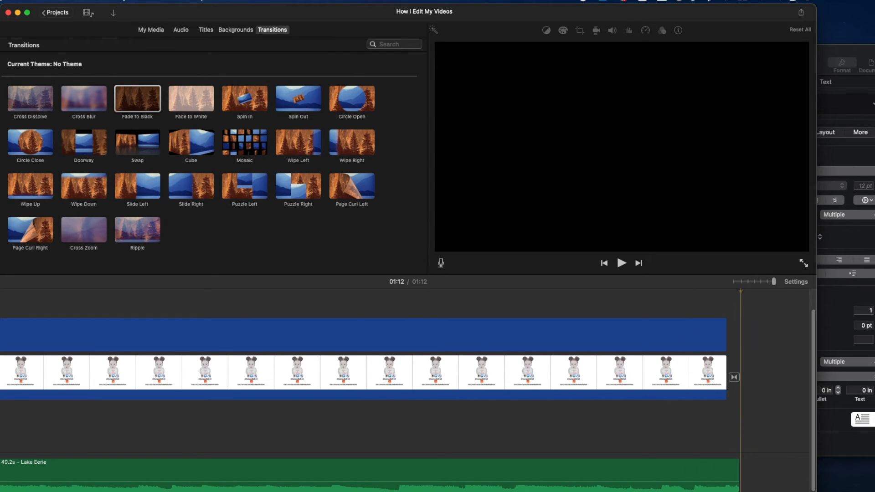
scroll(569, 481, left, 10)
scroll(333, 481, left, 15)
scroll(127, 477, left, 10)
scroll(60, 476, left, 5)
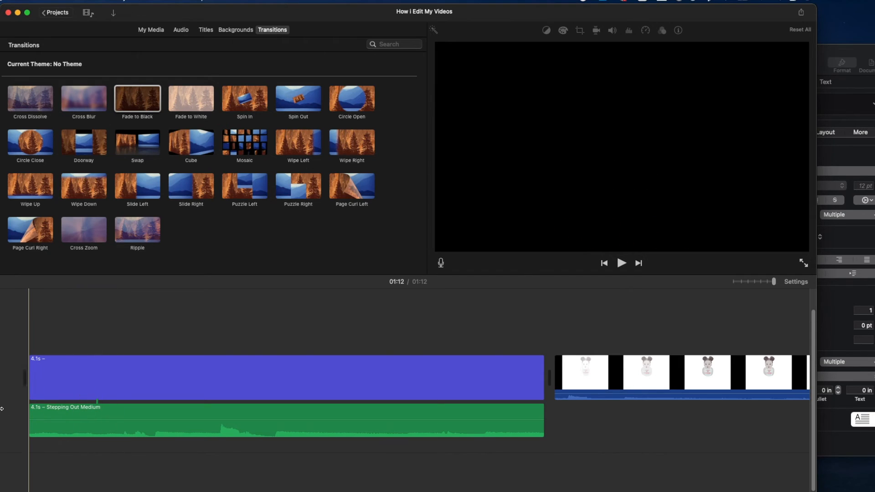
click(74, 379)
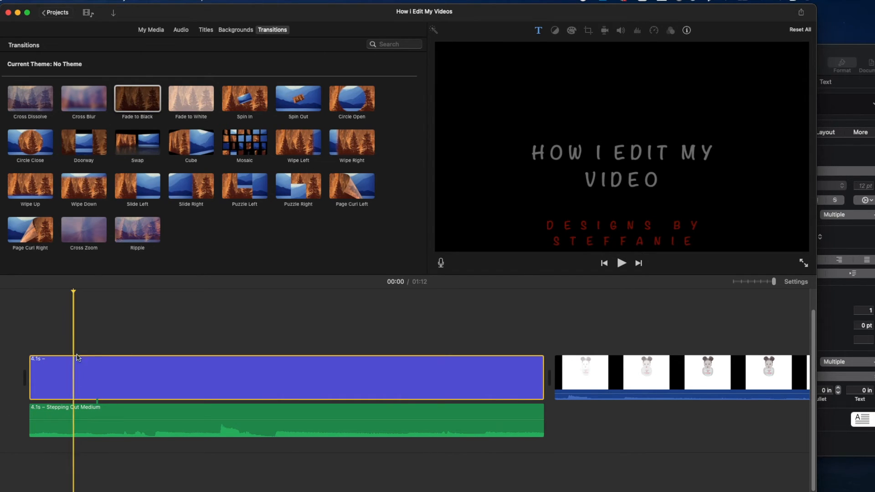
click(207, 31)
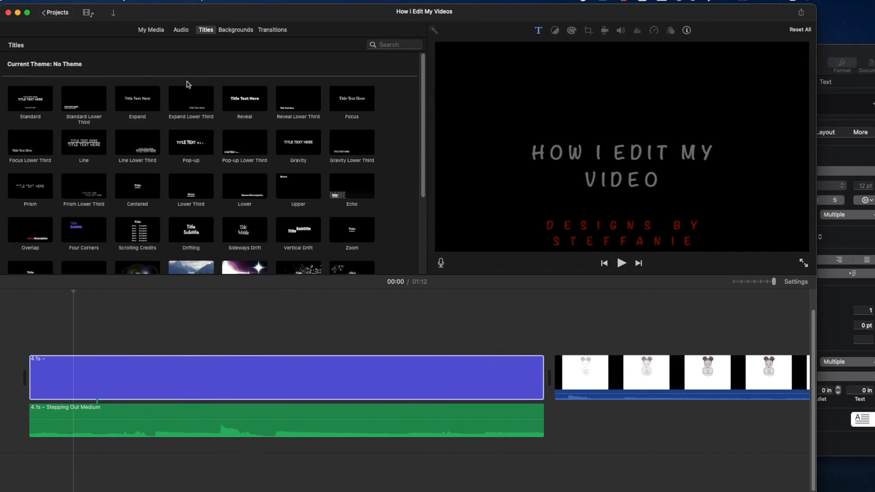
click(32, 104)
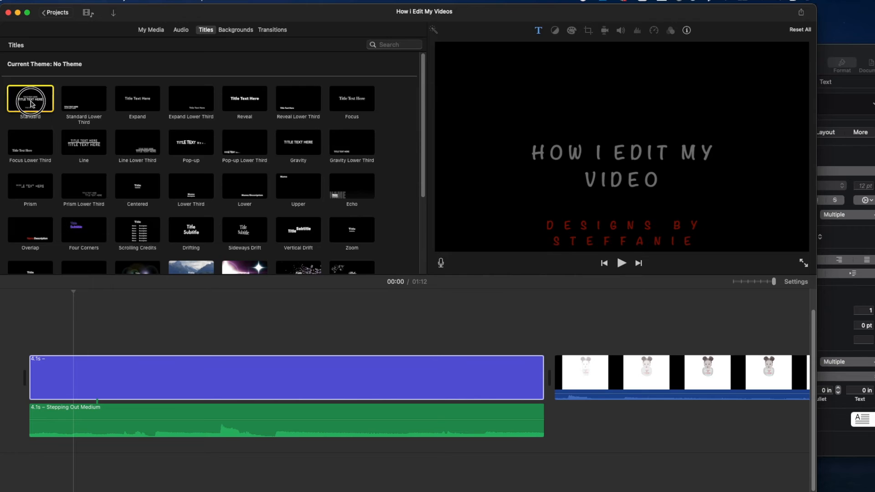
click(74, 148)
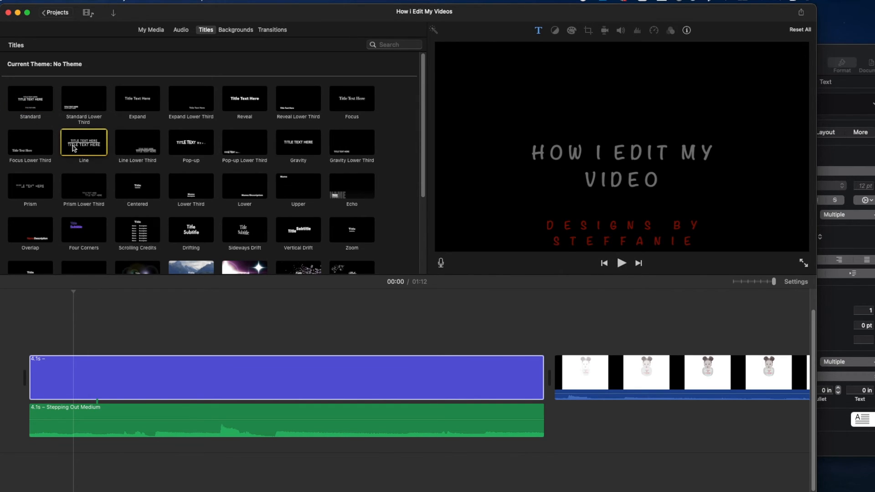
scroll(168, 203, down, 5)
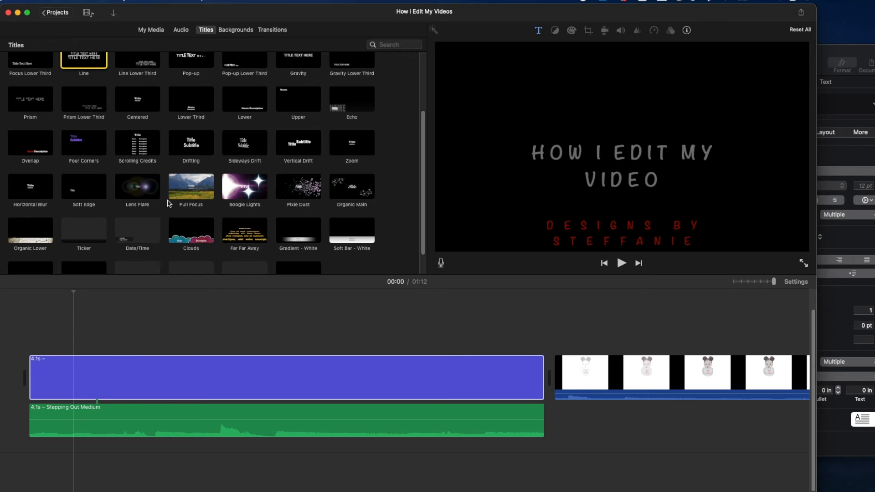
scroll(167, 203, down, 1)
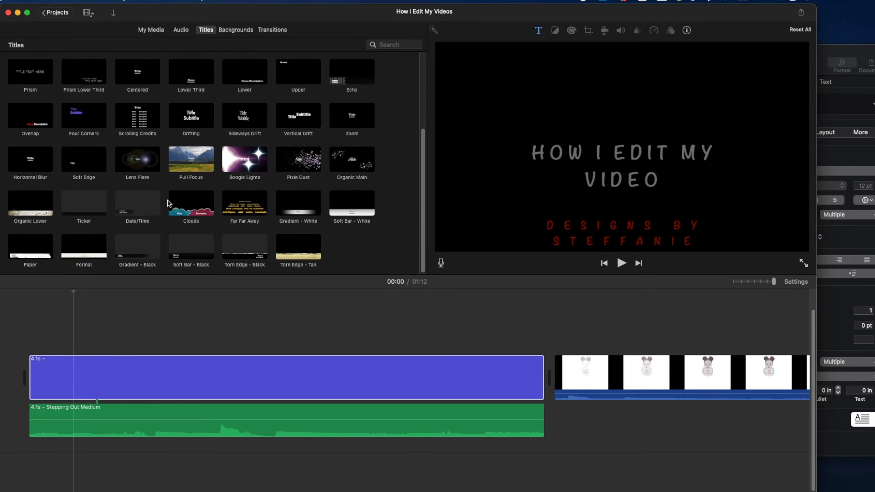
click(244, 212)
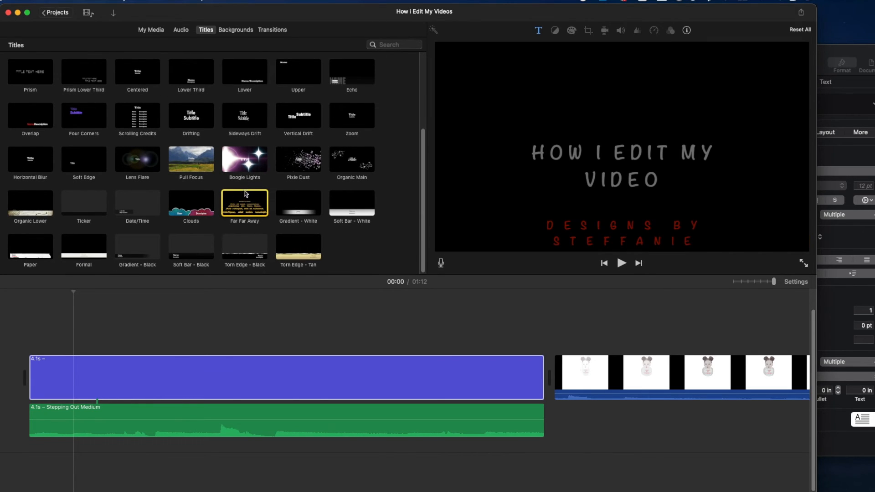
click(306, 168)
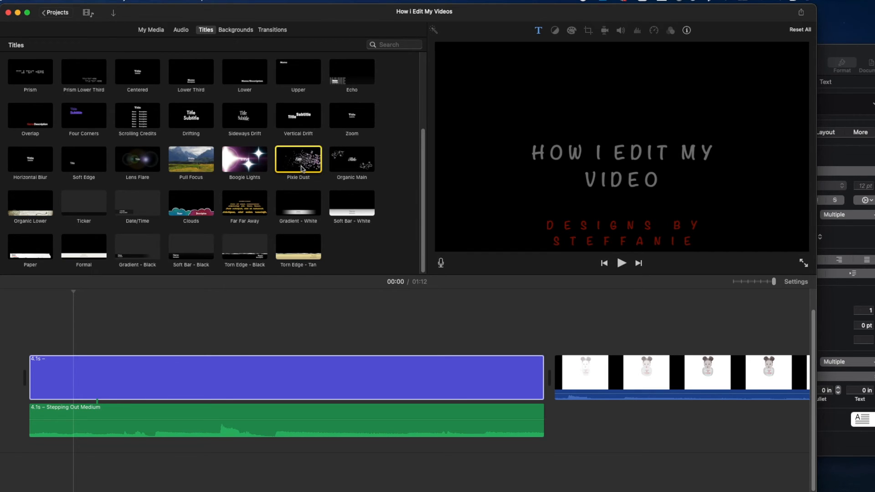
click(59, 365)
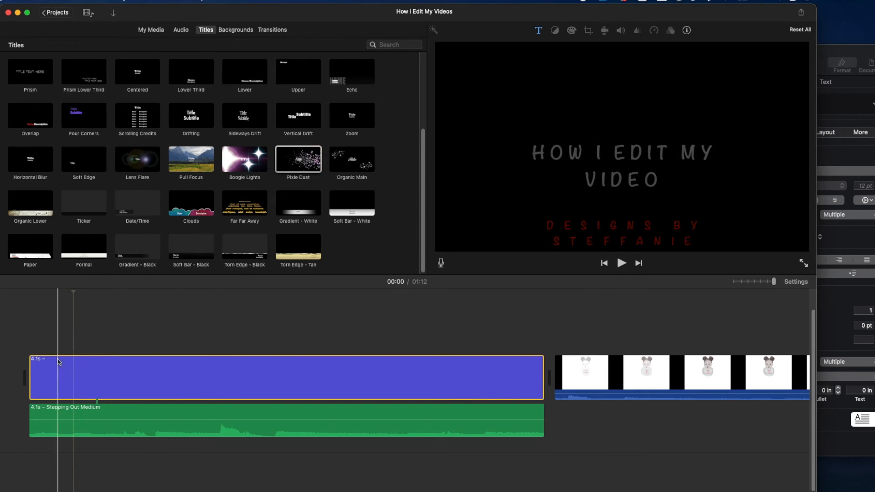
click(141, 113)
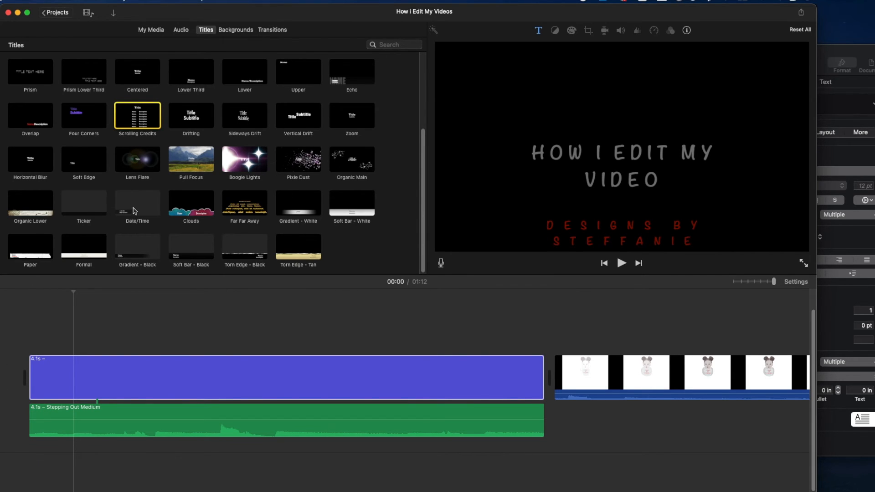
scroll(135, 210, up, 5)
scroll(135, 211, down, 4)
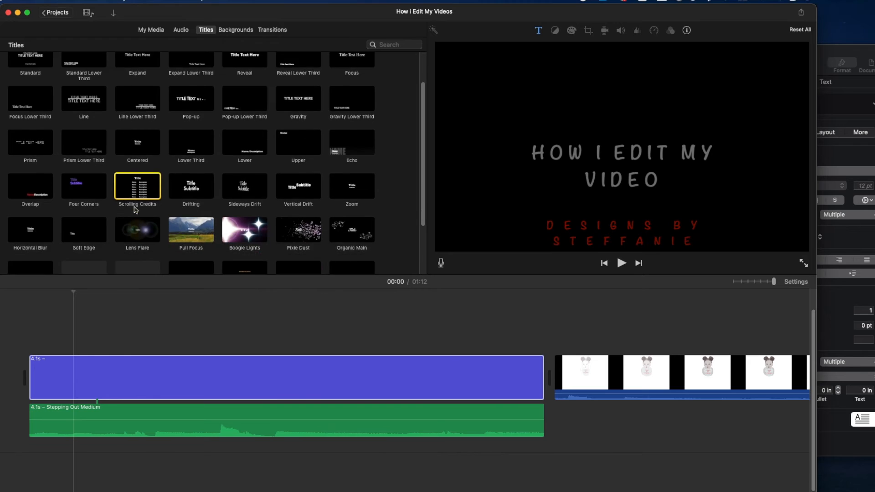
click(55, 383)
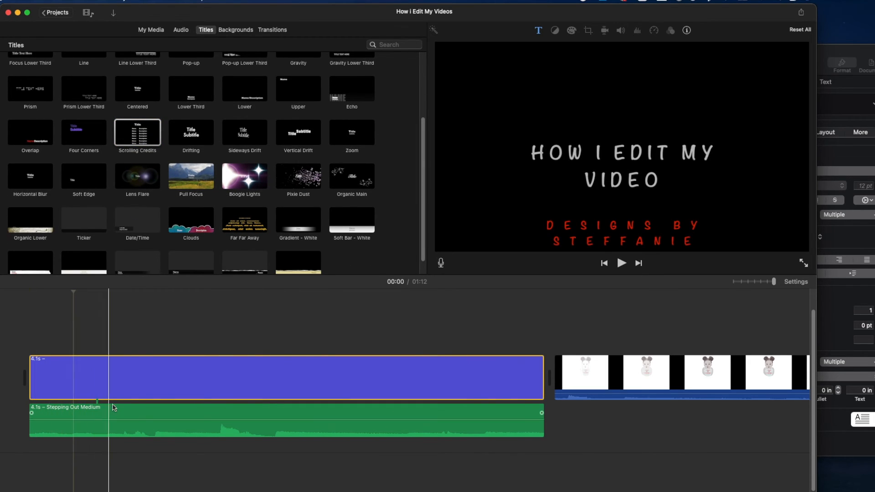
Play the project from the beginning of the opening title.
click(25, 401)
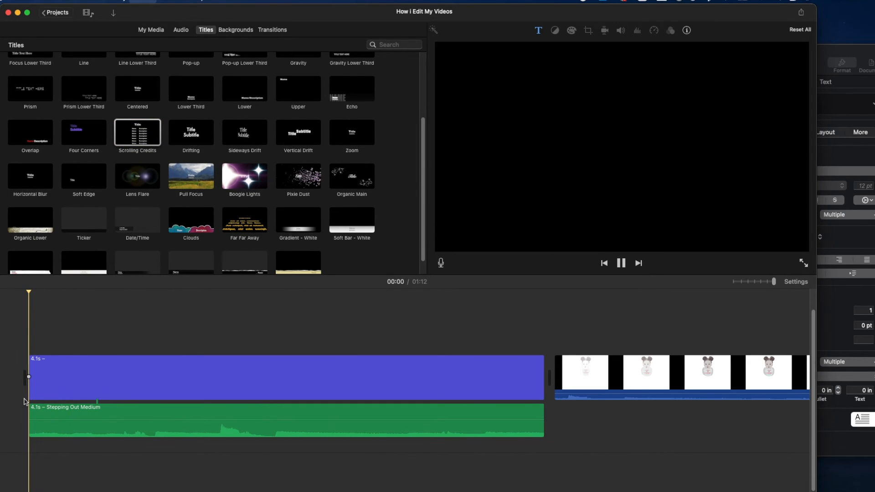